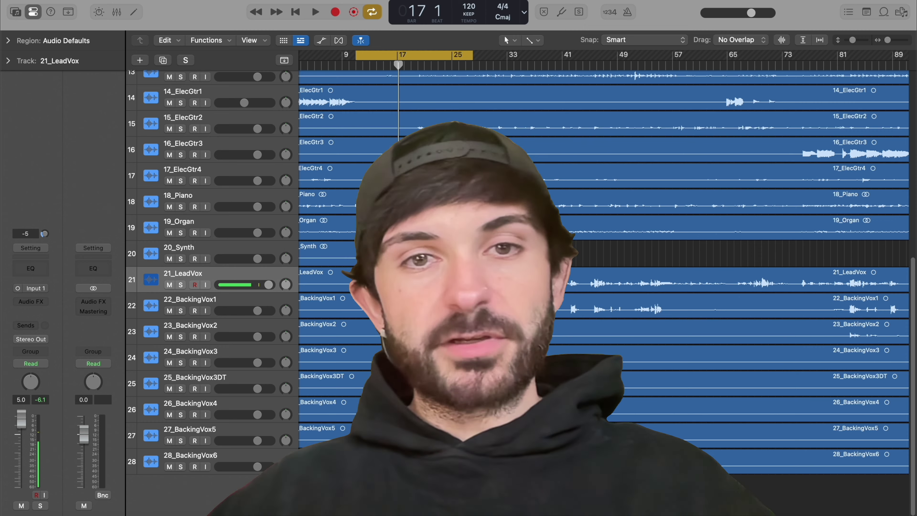
- Play the song briefly from bar 17 and stop playback
{"action": "scroll", "coordinate": [603, 268], "scroll_direction": "left", "scroll_amount": 1}
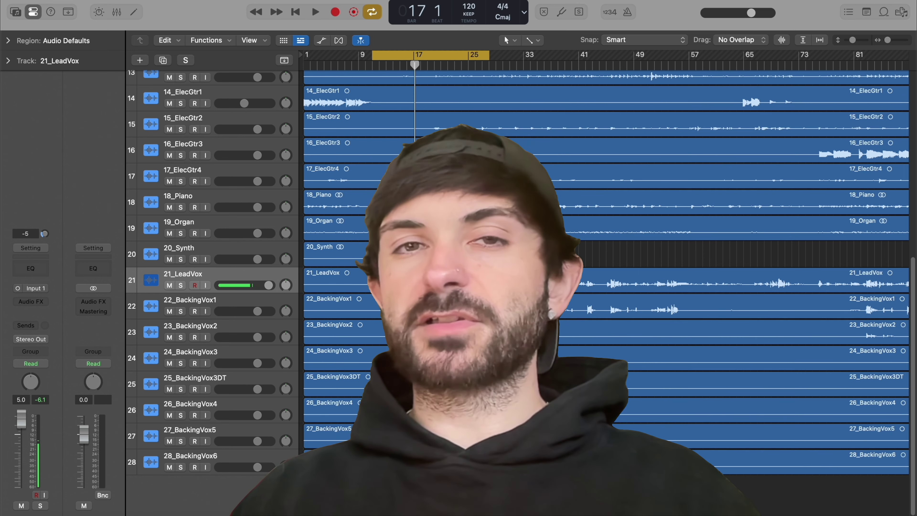
{"action": "key", "text": "space"}
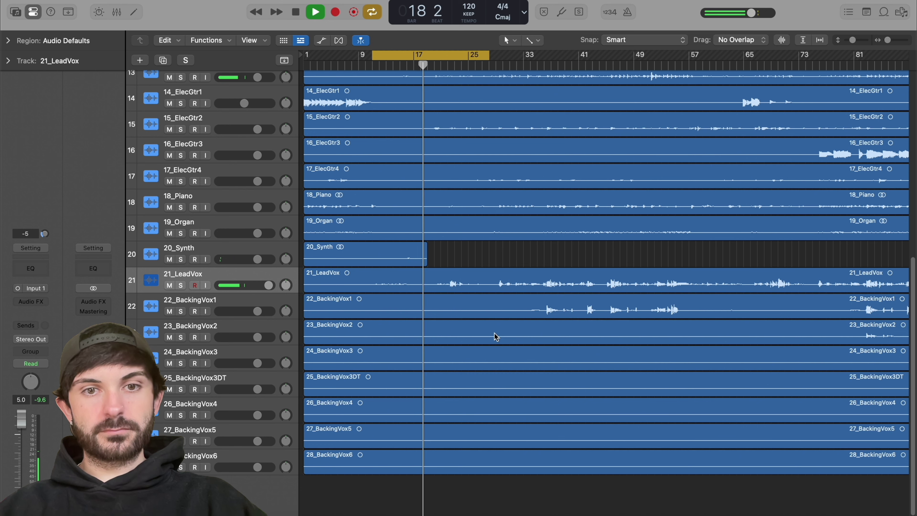
{"action": "key", "text": "space"}
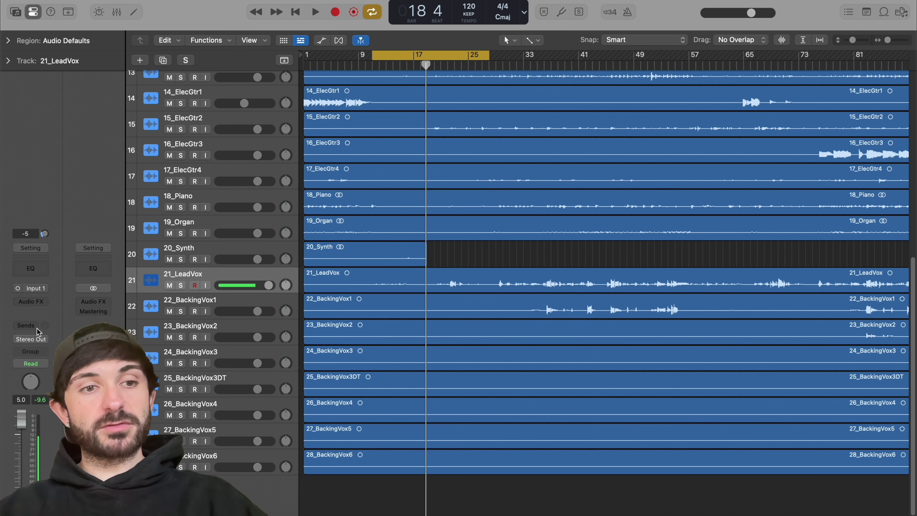
- Insert the FabFilter Pro-C 2 compressor on the 21_LeadVox track and review its compression styles, keeping Clean
{"action": "left_click", "coordinate": [34, 303]}
{"action": "mouse_move", "coordinate": [54, 506]}
{"action": "mouse_move", "coordinate": [150, 319]}
{"action": "left_click", "coordinate": [214, 323]}
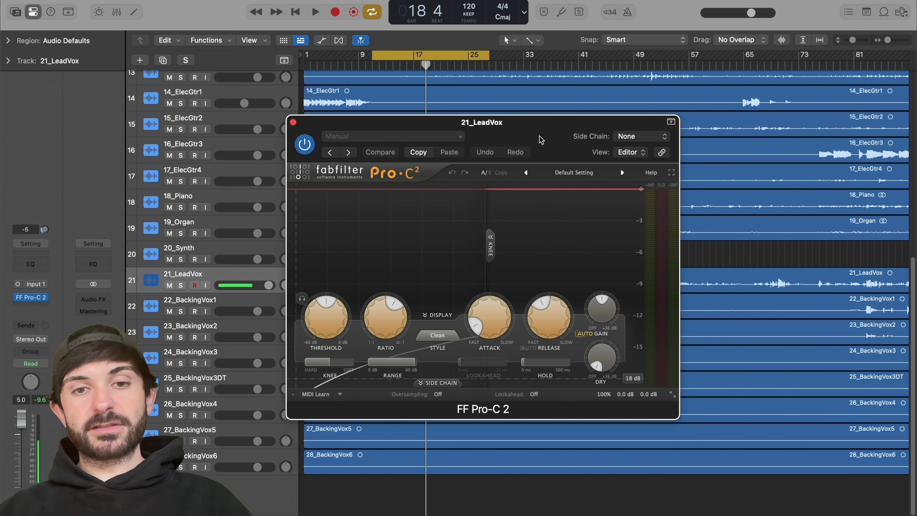
{"action": "left_click", "coordinate": [447, 337]}
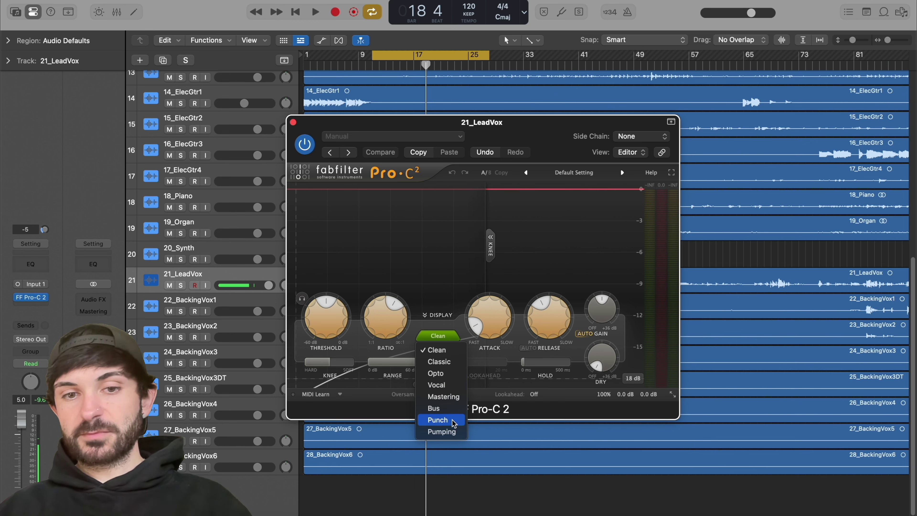
{"action": "left_click", "coordinate": [458, 297]}
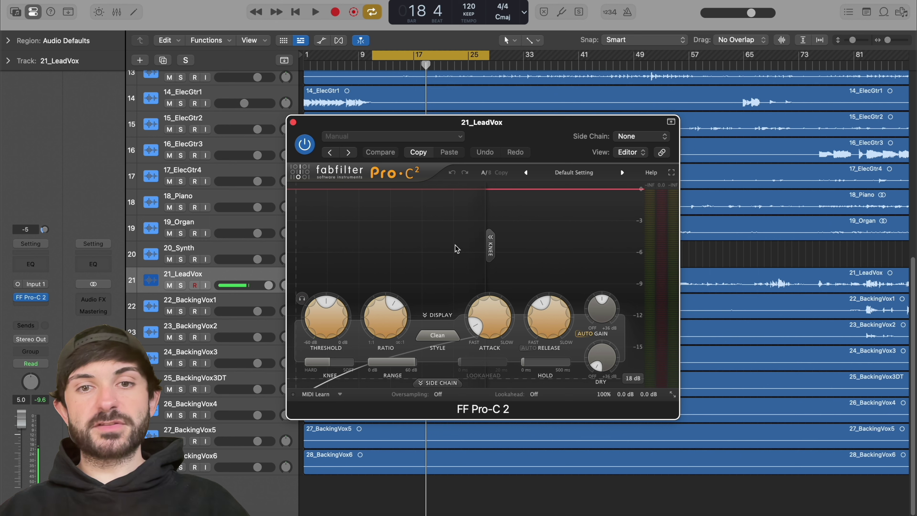
- Adjust the compressor's threshold and ratio, try a +7.54 dB knee, and settle on a hard knee with the threshold at -4.66 dB
{"action": "left_click_drag", "start_coordinate": [331, 308], "coordinate": [404, 323]}
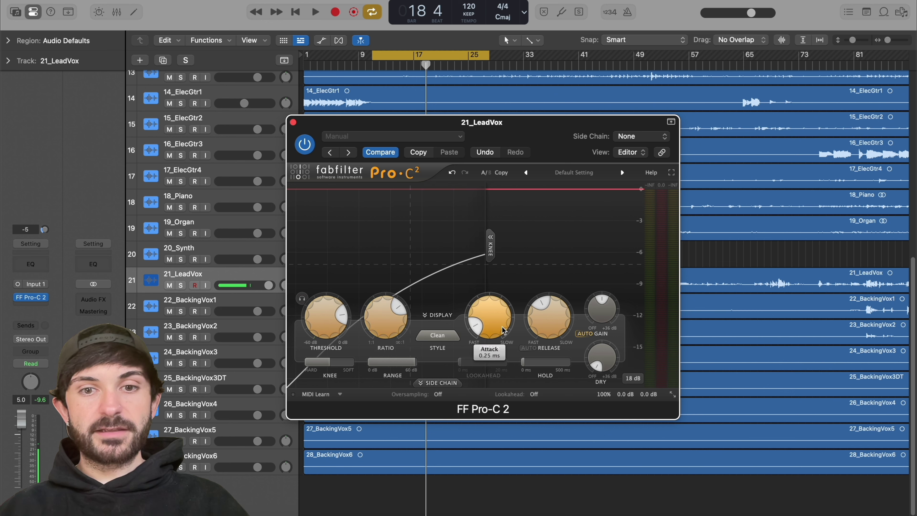
{"action": "left_click_drag", "start_coordinate": [320, 366], "coordinate": [261, 366]}
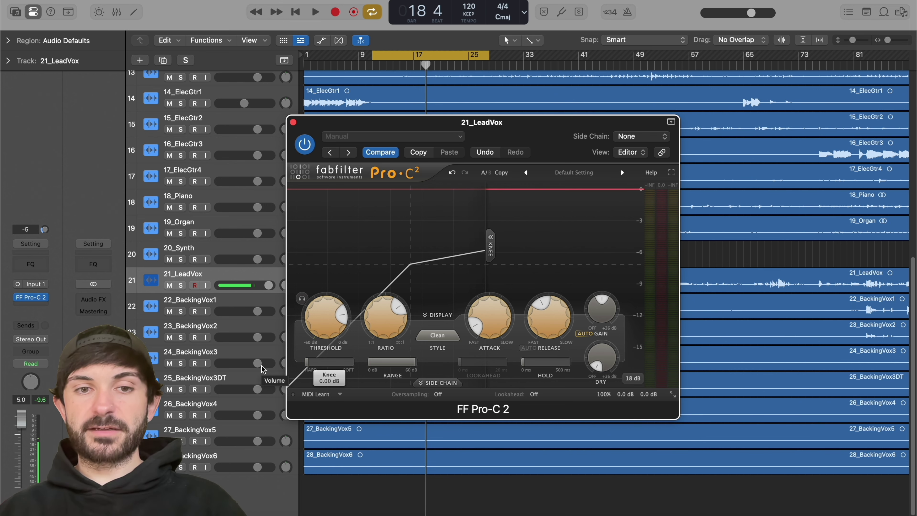
{"action": "left_click_drag", "start_coordinate": [318, 363], "coordinate": [355, 369]}
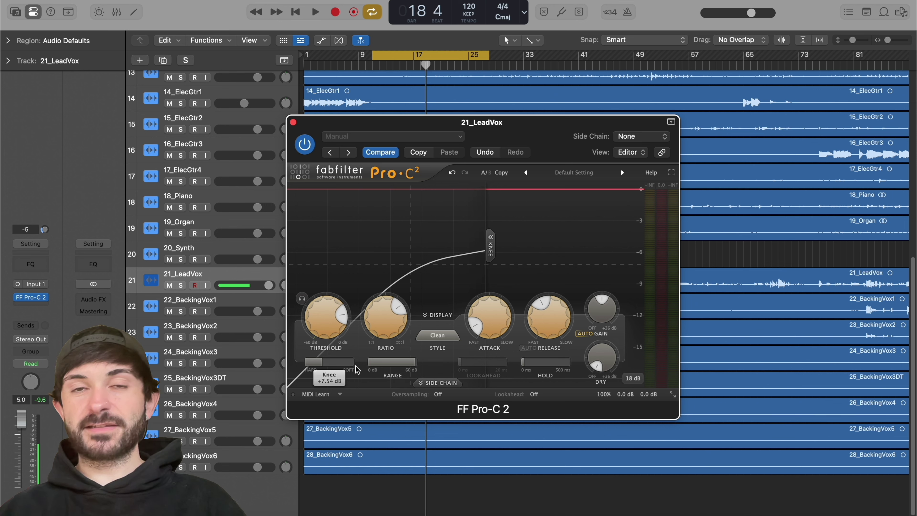
{"action": "left_click_drag", "start_coordinate": [325, 363], "coordinate": [267, 362]}
{"action": "left_click_drag", "start_coordinate": [330, 314], "coordinate": [335, 295]}
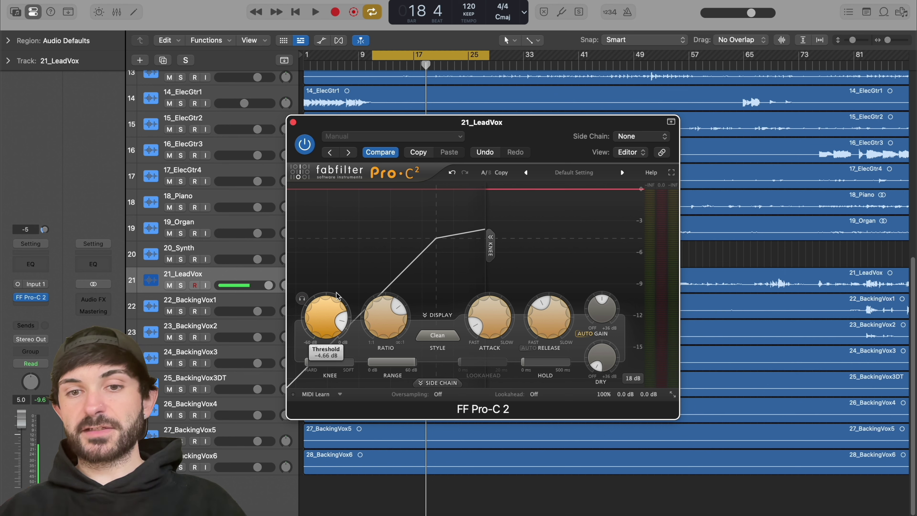
- Inspect the compressor's side chain section, and undo the Pro-C 2 insertion on the lead vocal
{"action": "left_click", "coordinate": [451, 383]}
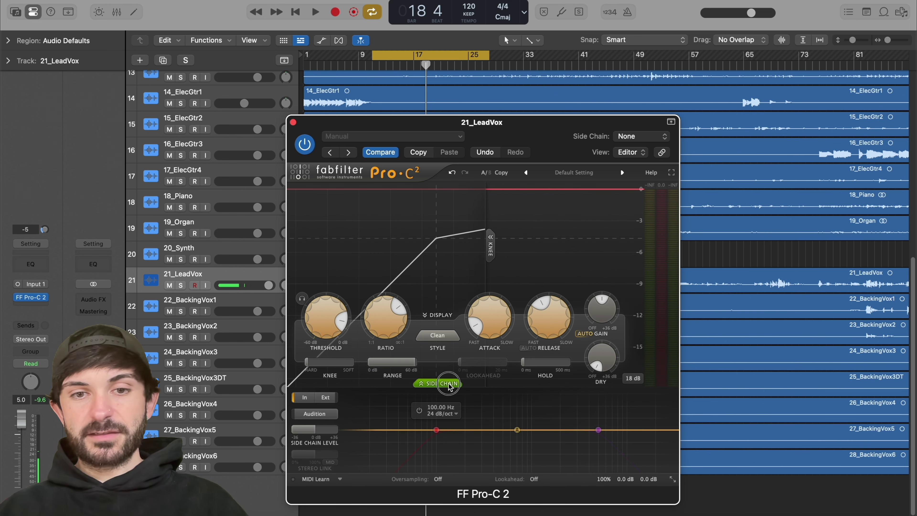
{"action": "left_click", "coordinate": [439, 383]}
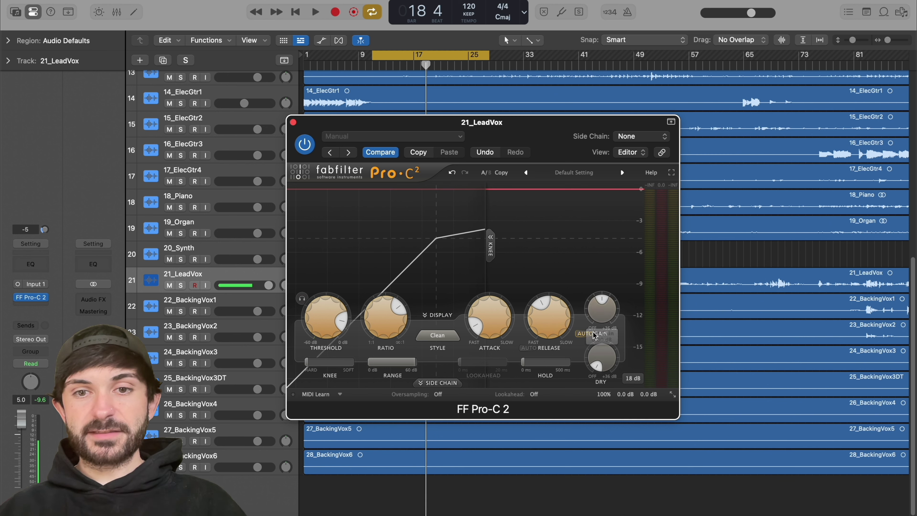
{"action": "mouse_move", "coordinate": [642, 400]}
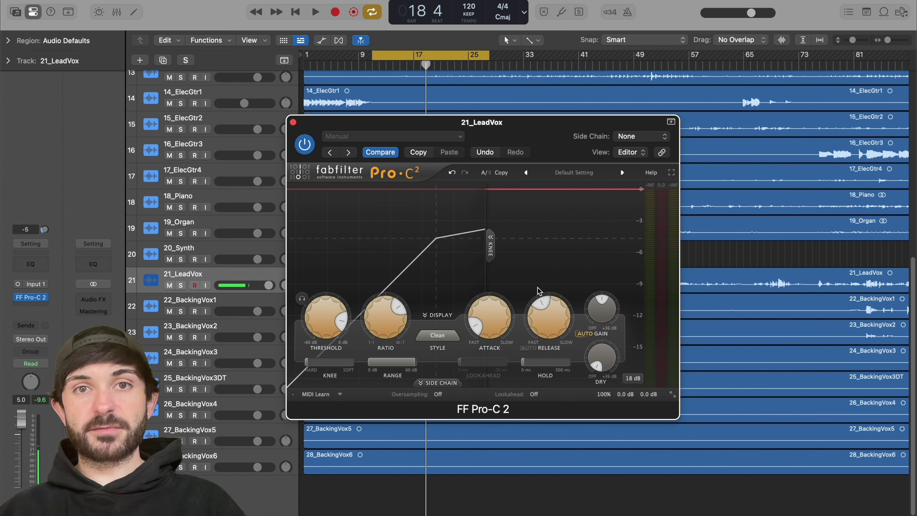
{"action": "key", "text": "super+z"}
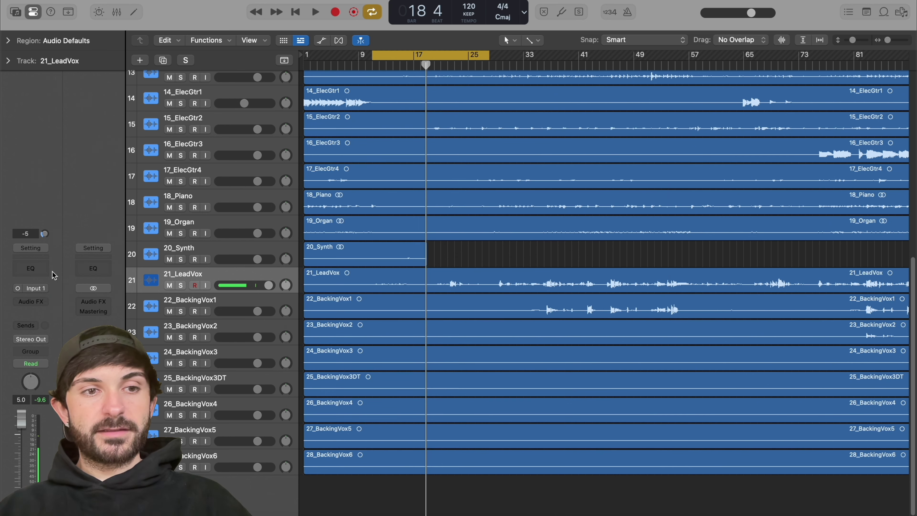
- Insert the FabFilter Pro-DS de-esser on the 21_LeadVox track and view its oversampling options
{"action": "left_click", "coordinate": [40, 298]}
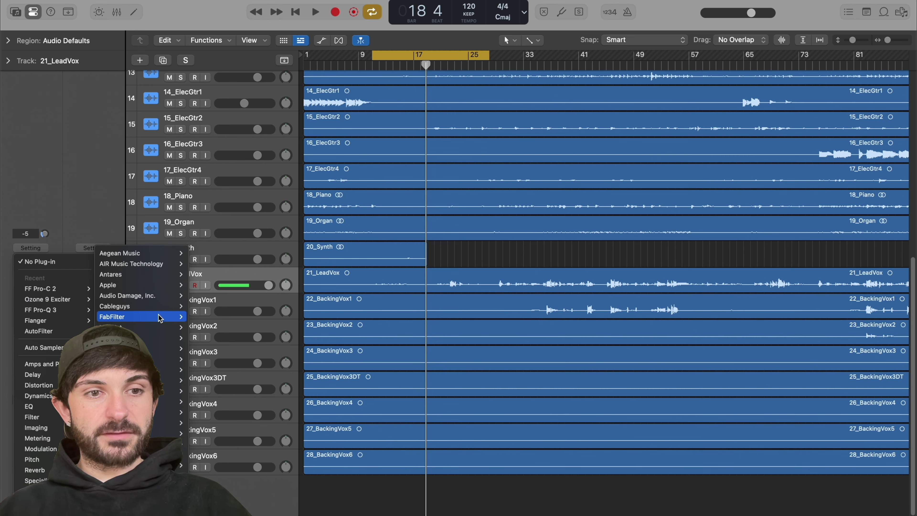
{"action": "mouse_move", "coordinate": [170, 317]}
{"action": "mouse_move", "coordinate": [256, 341]}
{"action": "left_click", "coordinate": [289, 342]}
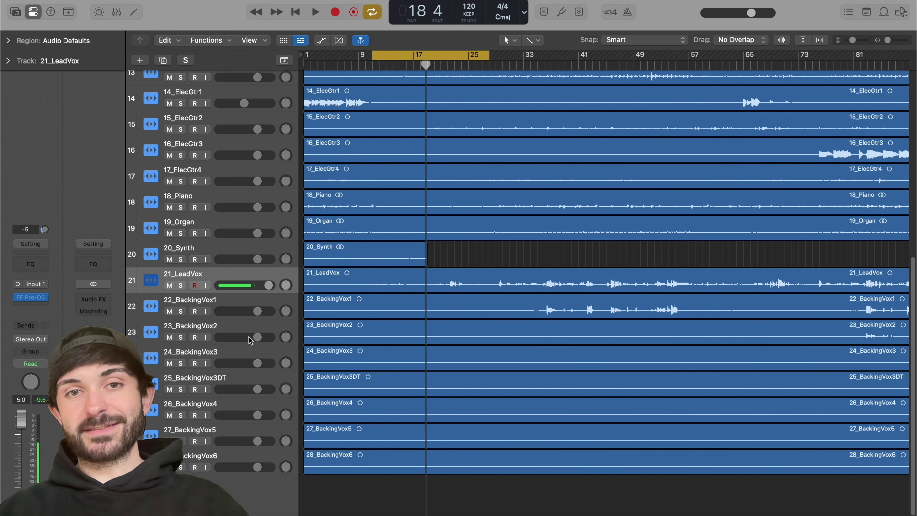
{"action": "left_click_drag", "start_coordinate": [492, 134], "coordinate": [513, 135]}
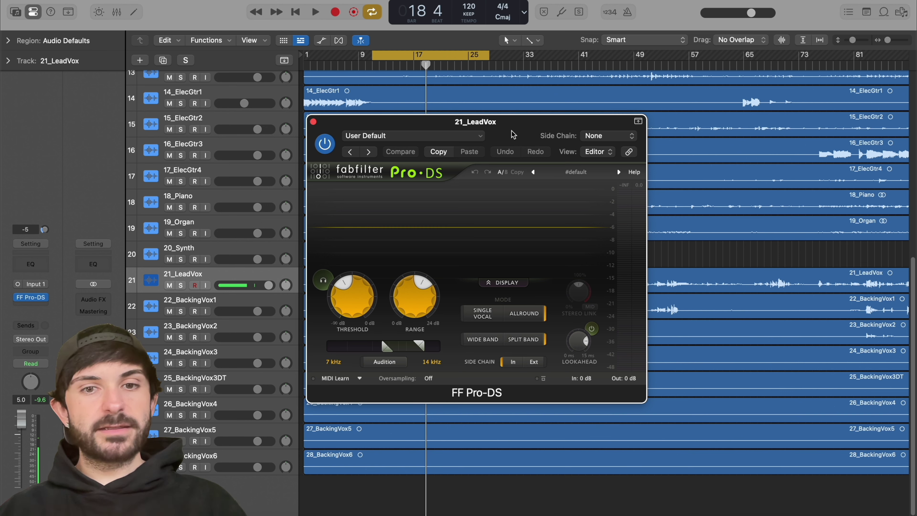
{"action": "left_click", "coordinate": [430, 379]}
{"action": "left_click", "coordinate": [454, 270]}
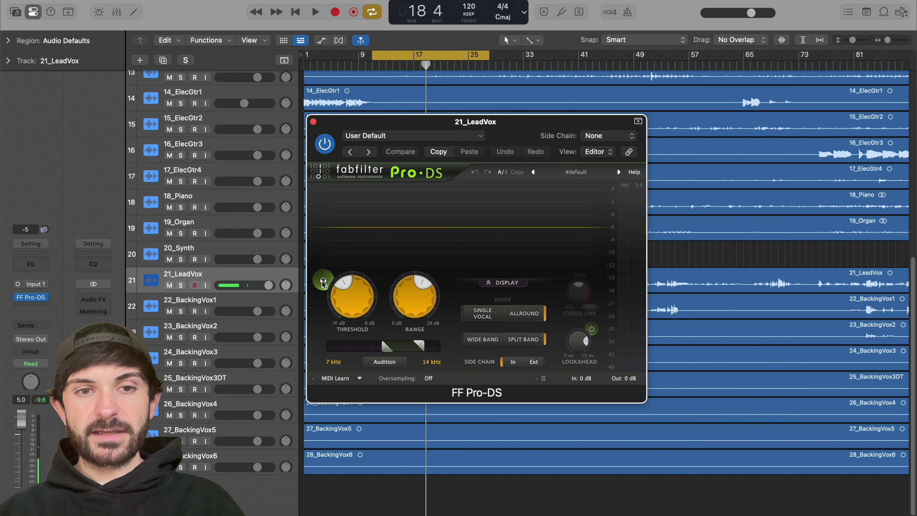
- Shift the de-esser's detection band to 4.859–9.718 kHz and reduce its lookahead
{"action": "mouse_move", "coordinate": [323, 283]}
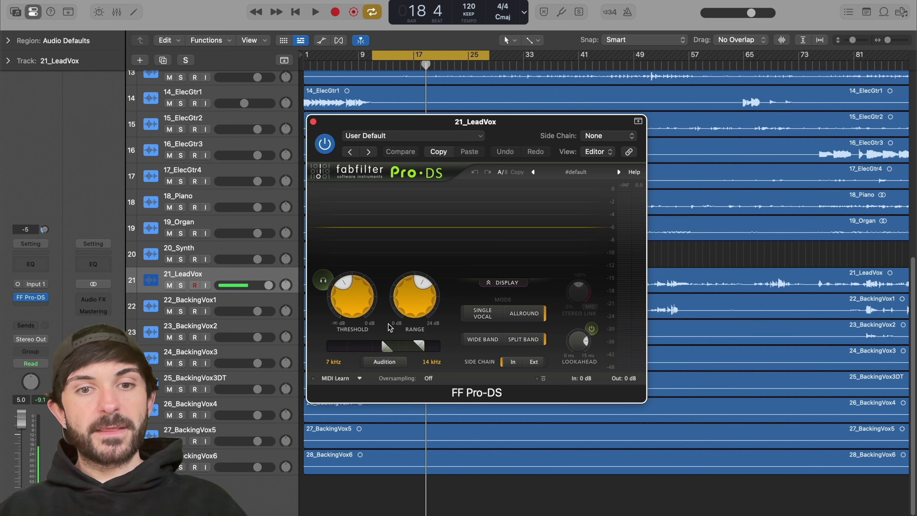
{"action": "left_click_drag", "start_coordinate": [406, 352], "coordinate": [391, 352]}
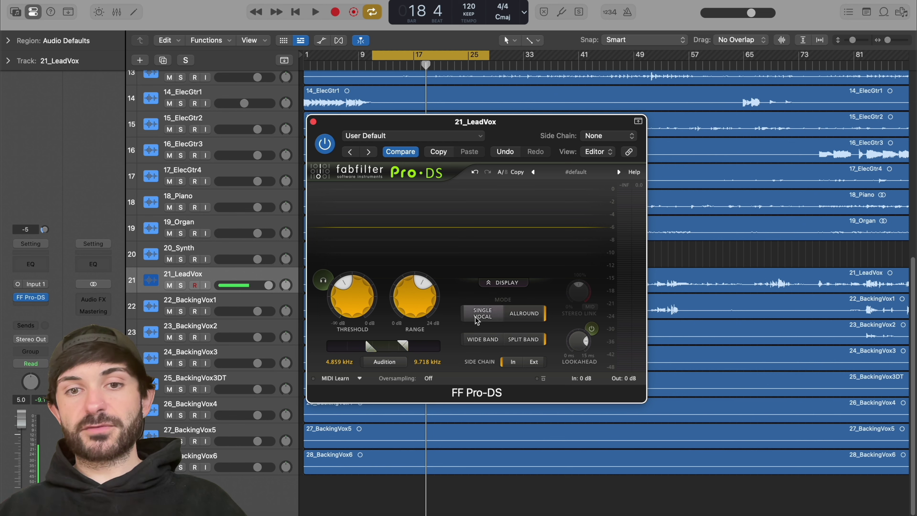
{"action": "mouse_move", "coordinate": [477, 320]}
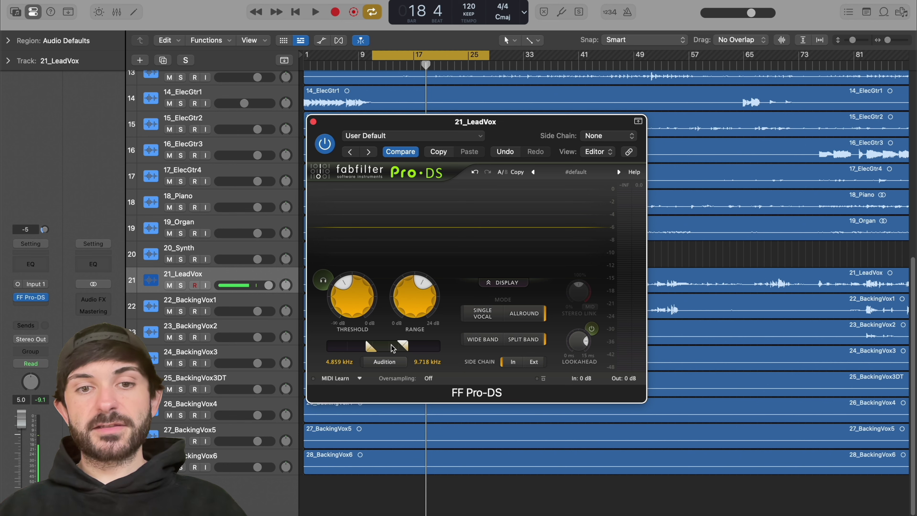
{"action": "mouse_move", "coordinate": [393, 348]}
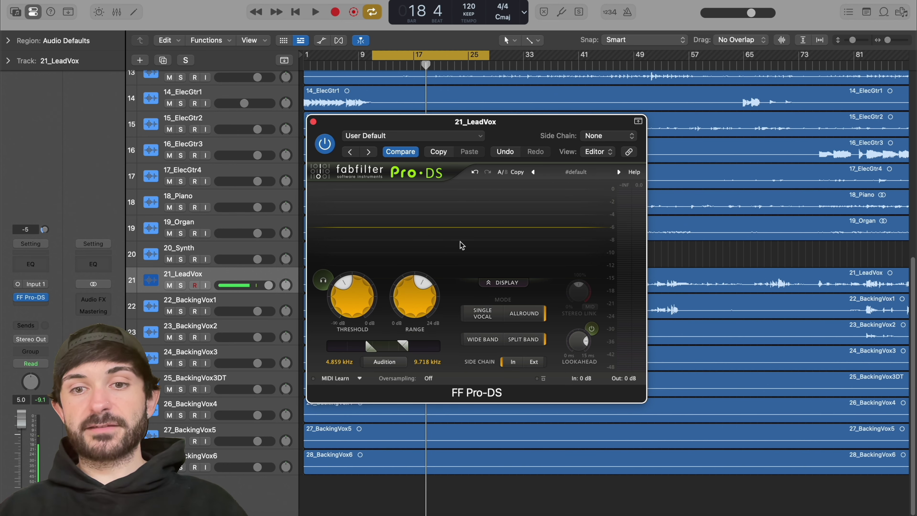
{"action": "mouse_move", "coordinate": [582, 346]}
{"action": "mouse_move", "coordinate": [583, 346]}
{"action": "left_mouse_down"}
{"action": "mouse_move", "coordinate": [597, 293]}
{"action": "mouse_move", "coordinate": [594, 338]}
{"action": "left_mouse_up"}
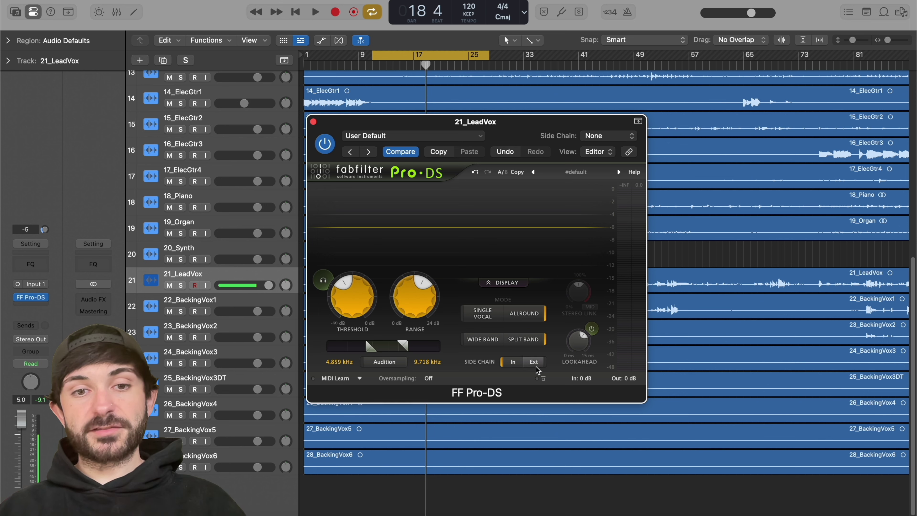
- Review the de-esser's side chain and input/output level controls, and undo the Pro-DS insertion
{"action": "mouse_move", "coordinate": [537, 370]}
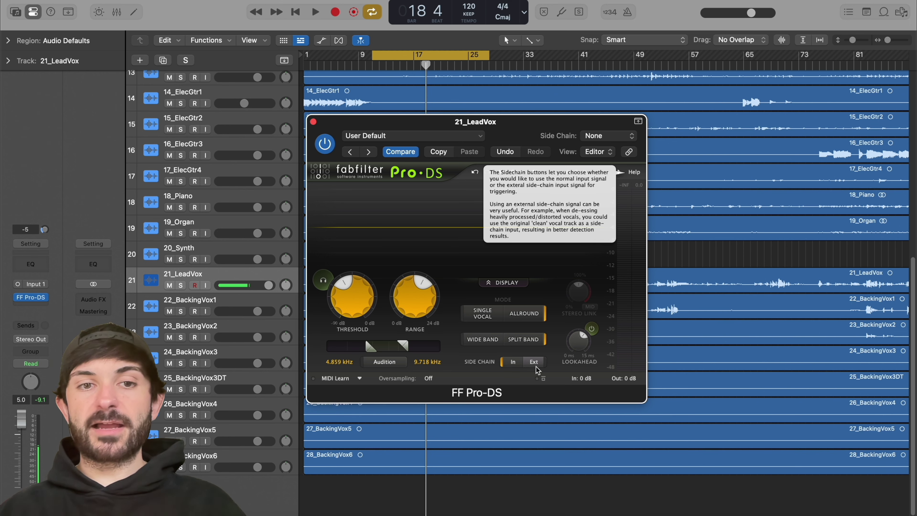
{"action": "mouse_move", "coordinate": [580, 372]}
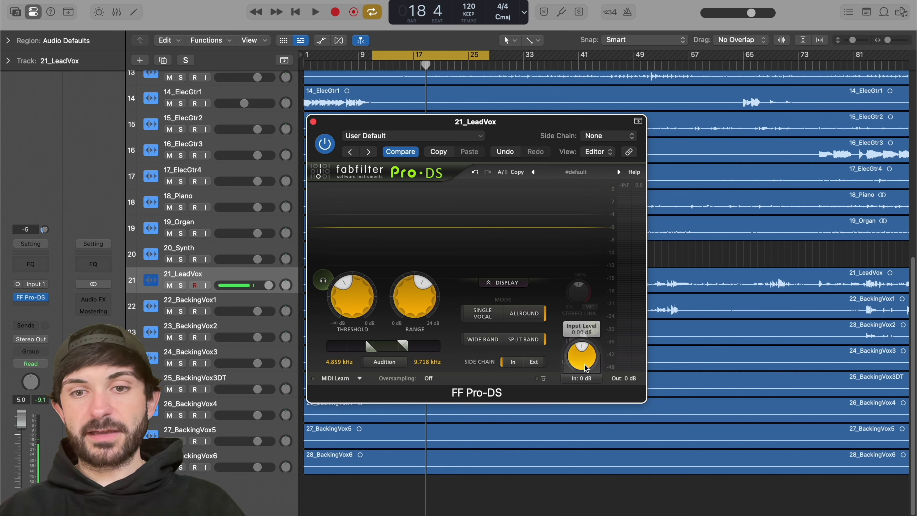
{"action": "mouse_move", "coordinate": [629, 368]}
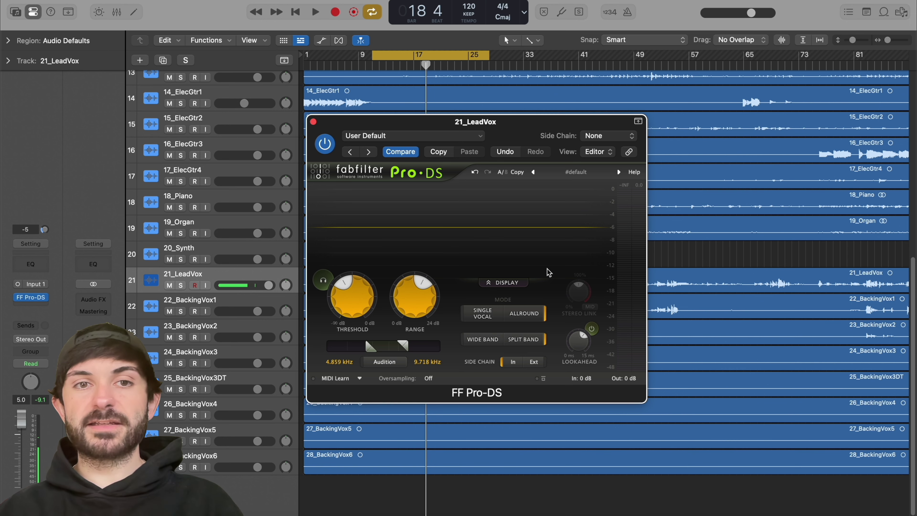
{"action": "key", "text": "super+z"}
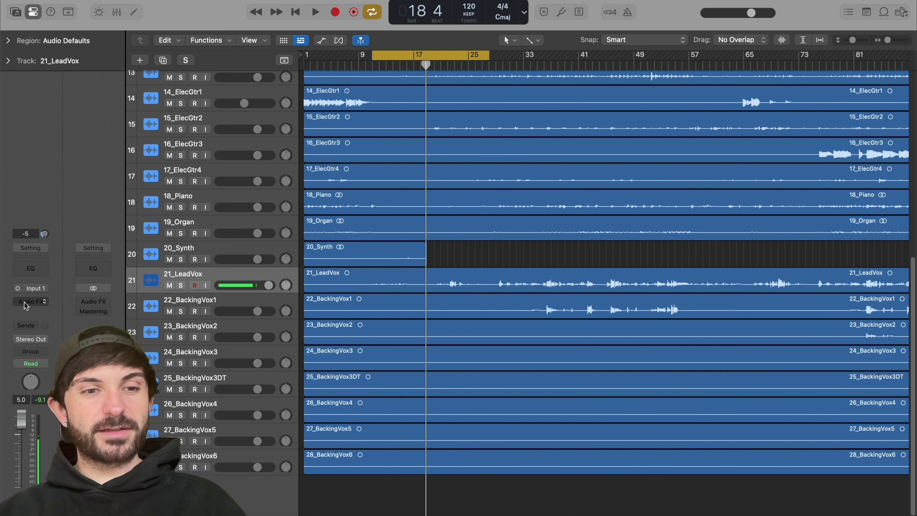
- Show the mixer and insert the FabFilter Pro-L 2 limiter on the Stereo Out channel
{"action": "key", "text": "x"}
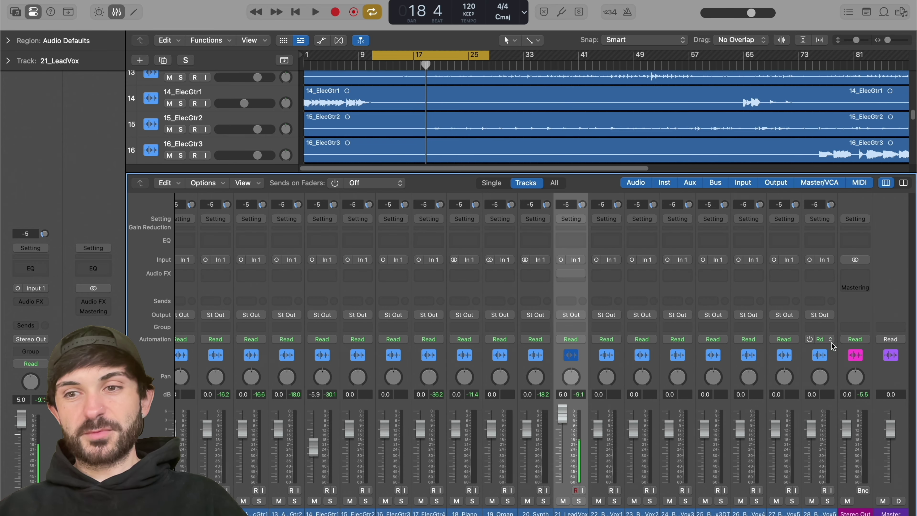
{"action": "left_click", "coordinate": [851, 324]}
{"action": "left_click", "coordinate": [853, 314]}
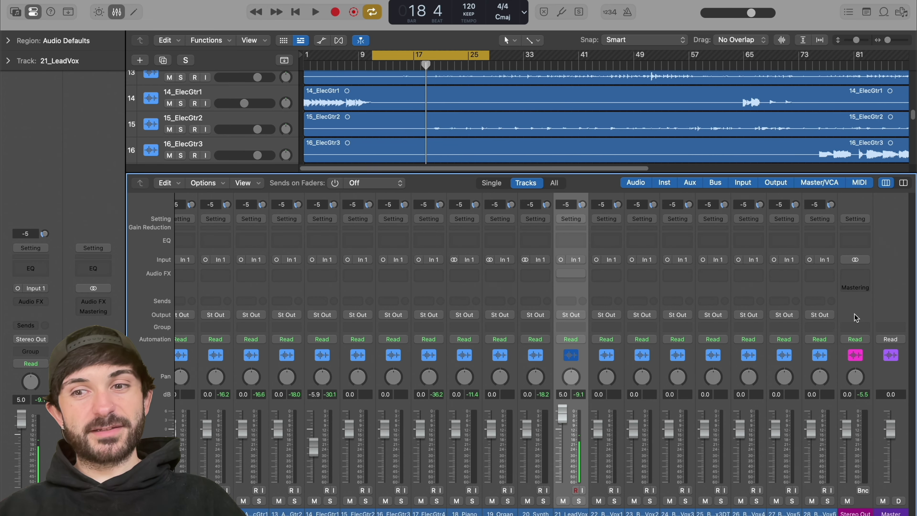
{"action": "left_click", "coordinate": [857, 313]}
{"action": "left_click", "coordinate": [855, 273]}
{"action": "mouse_move", "coordinate": [794, 513]}
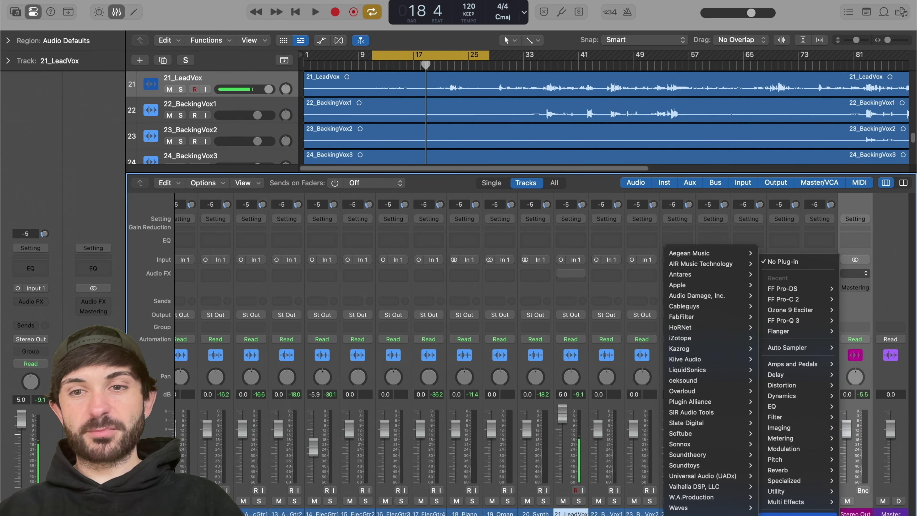
{"action": "mouse_move", "coordinate": [708, 317]}
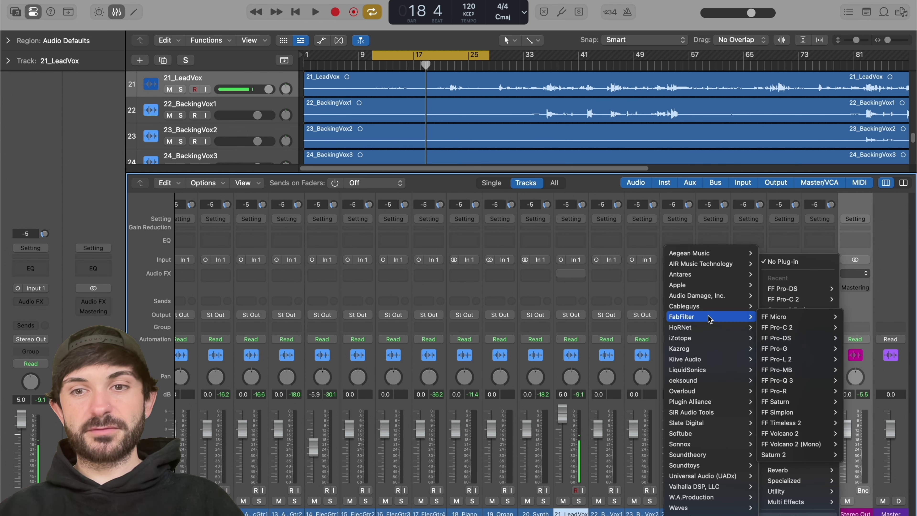
{"action": "left_click", "coordinate": [791, 360]}
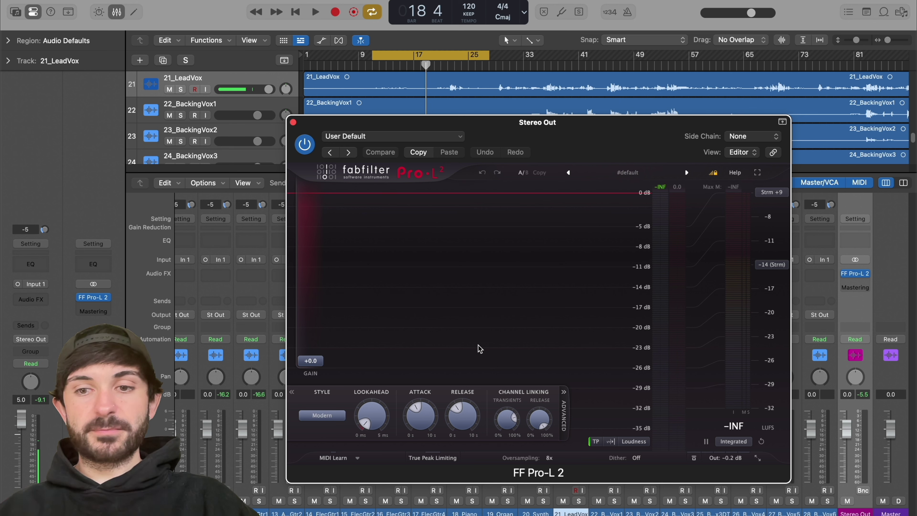
- Review the limiter's style options, keeping Modern, and examine its lookahead and attack controls
{"action": "left_click", "coordinate": [320, 423]}
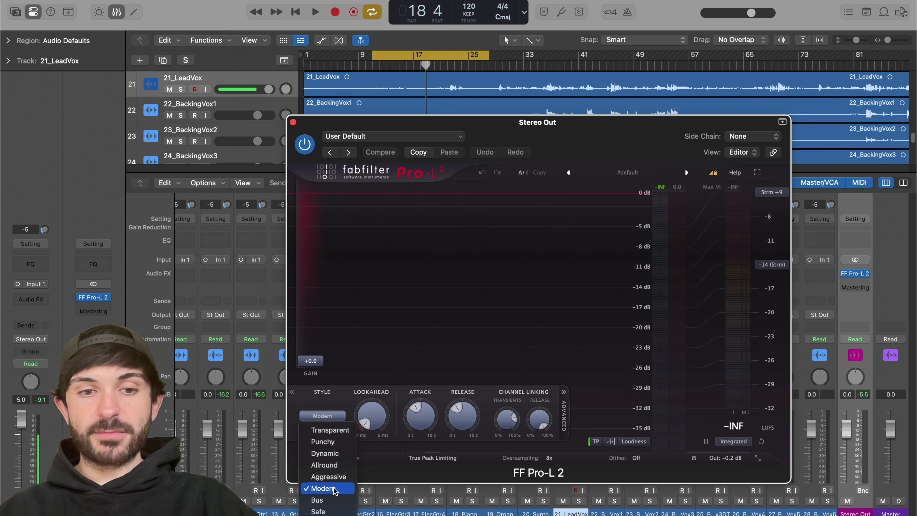
{"action": "left_click", "coordinate": [391, 337]}
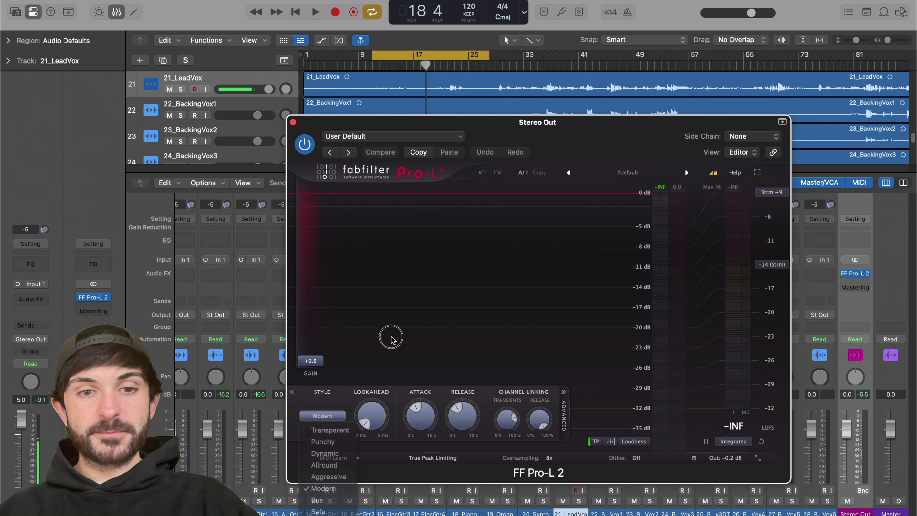
{"action": "mouse_move", "coordinate": [374, 415]}
{"action": "mouse_move", "coordinate": [423, 414]}
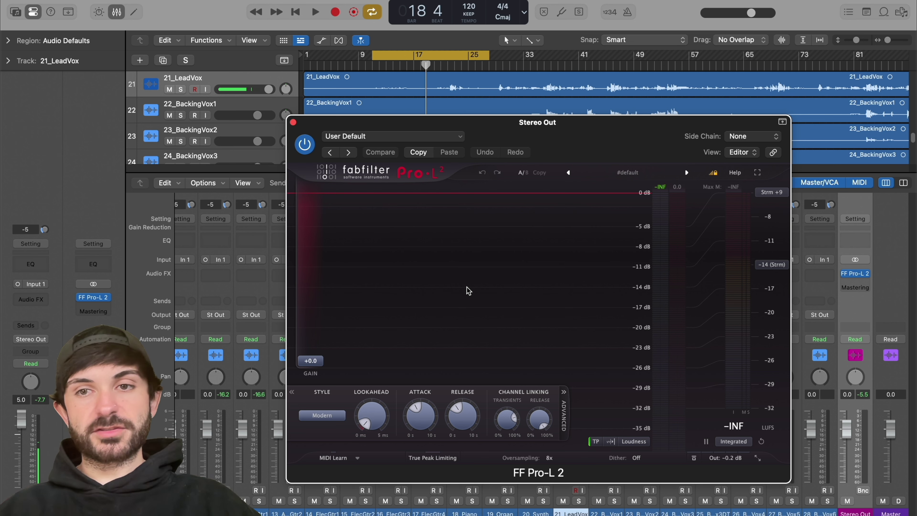
- Raise the limiter's gain to about +10.2 dB during playback, and adjust its attack to about 152 ms and shorten its release
{"action": "key", "text": "space"}
{"action": "left_click_drag", "start_coordinate": [311, 361], "coordinate": [333, 304]}
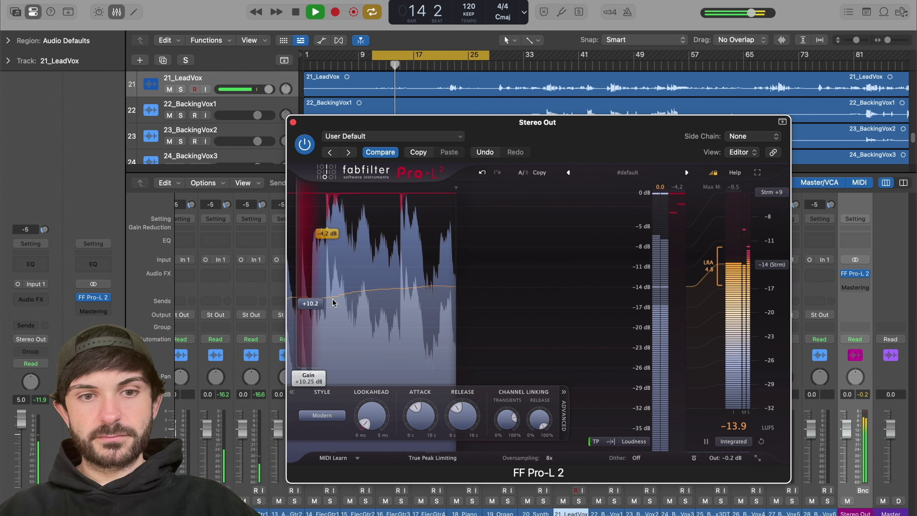
{"action": "left_click_drag", "start_coordinate": [423, 419], "coordinate": [422, 441]}
{"action": "left_click_drag", "start_coordinate": [465, 408], "coordinate": [474, 430]}
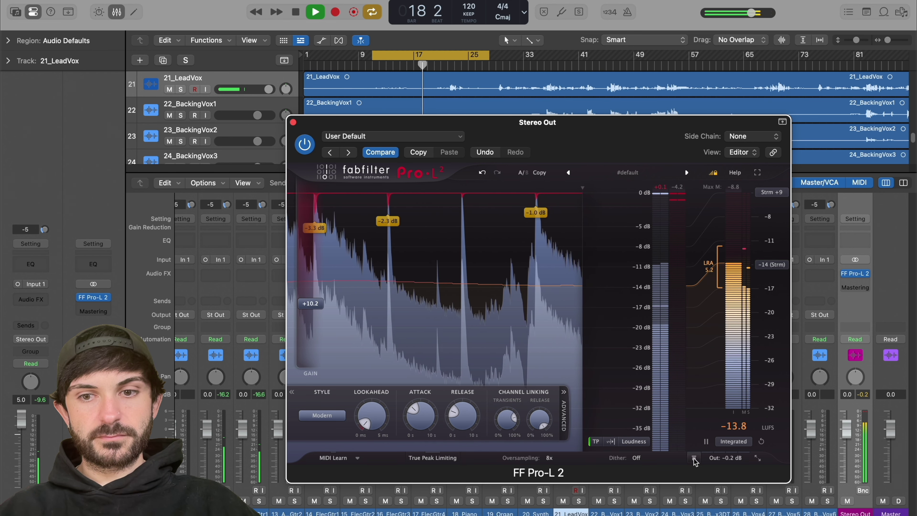
- Compare the mix with the limiter bypassed and active, and stop playback
{"action": "left_click", "coordinate": [693, 458]}
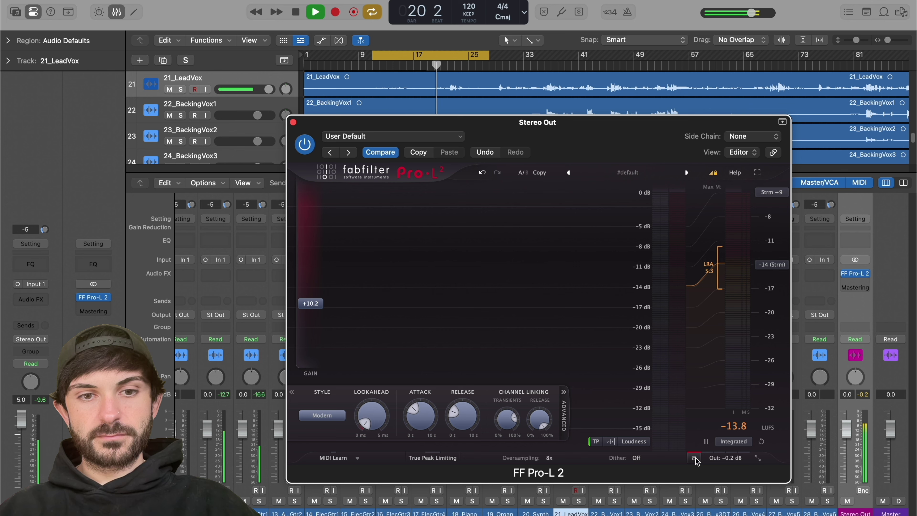
{"action": "left_click", "coordinate": [693, 457]}
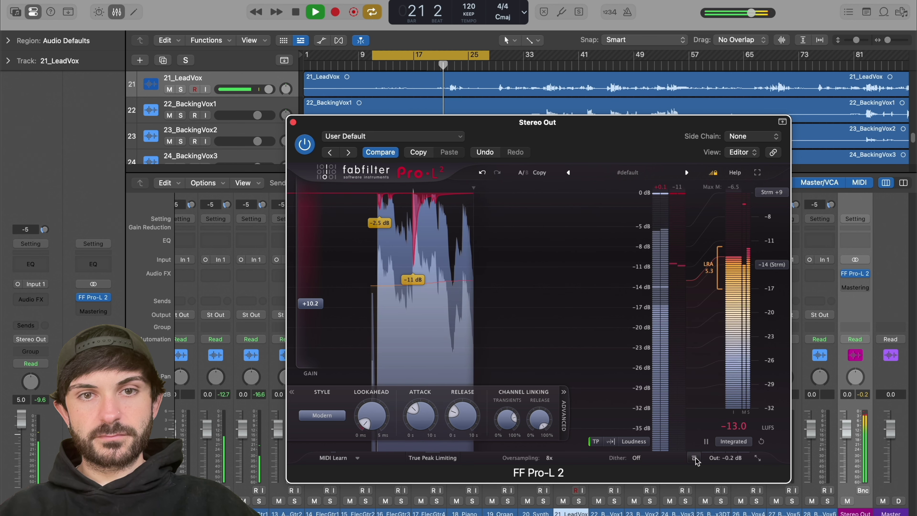
{"action": "key", "text": "space"}
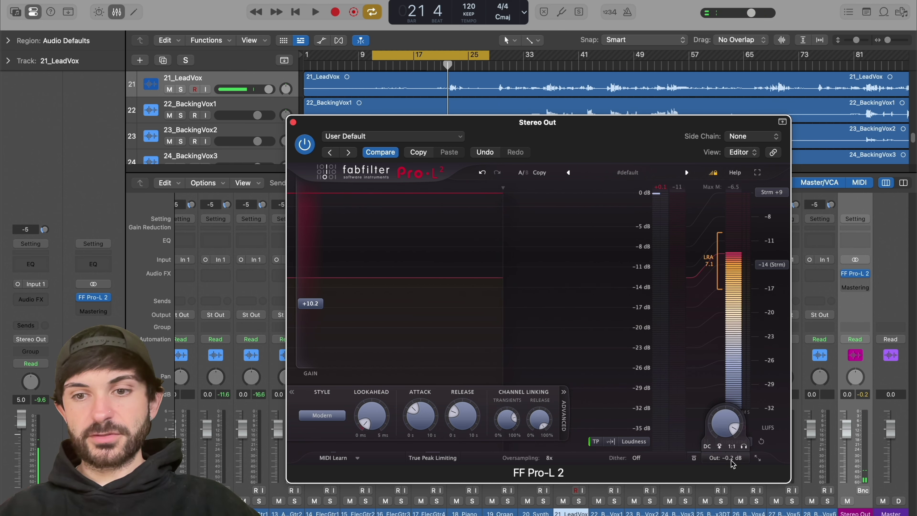
- Enable the limiter's 1:1 unity gain and play the mix while raising the gain to about +21.0 dB
{"action": "mouse_move", "coordinate": [732, 448]}
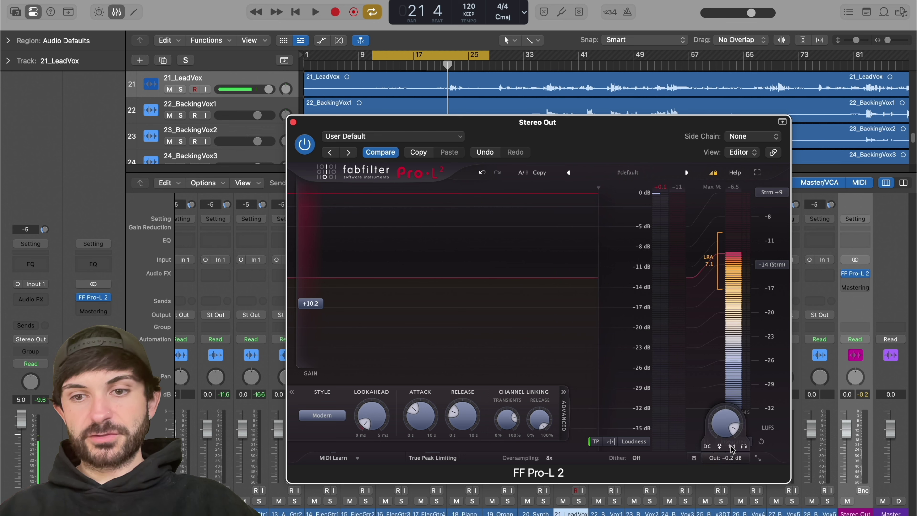
{"action": "left_click", "coordinate": [732, 448]}
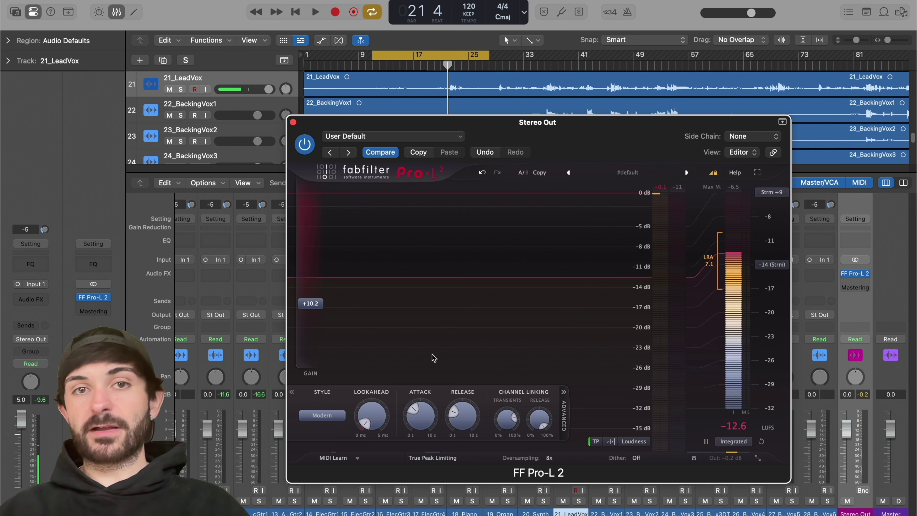
{"action": "key", "text": "space"}
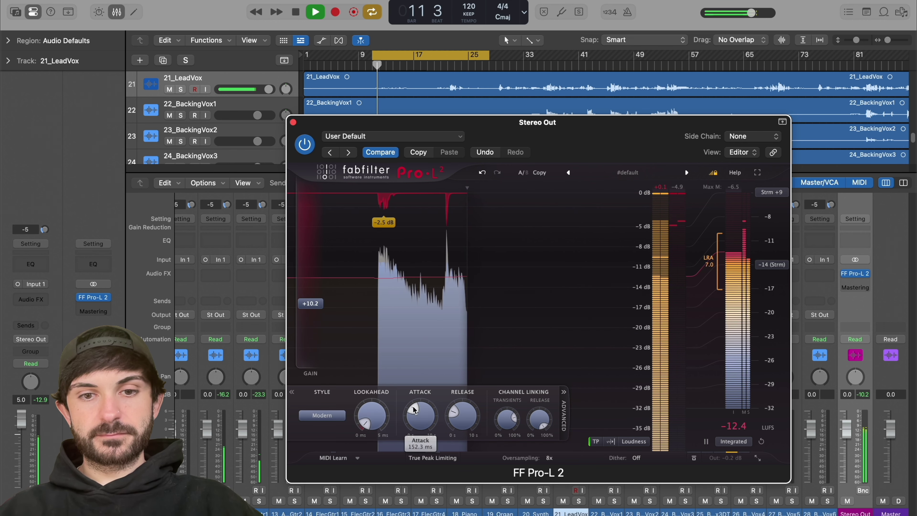
{"action": "left_click_drag", "start_coordinate": [311, 303], "coordinate": [336, 249]}
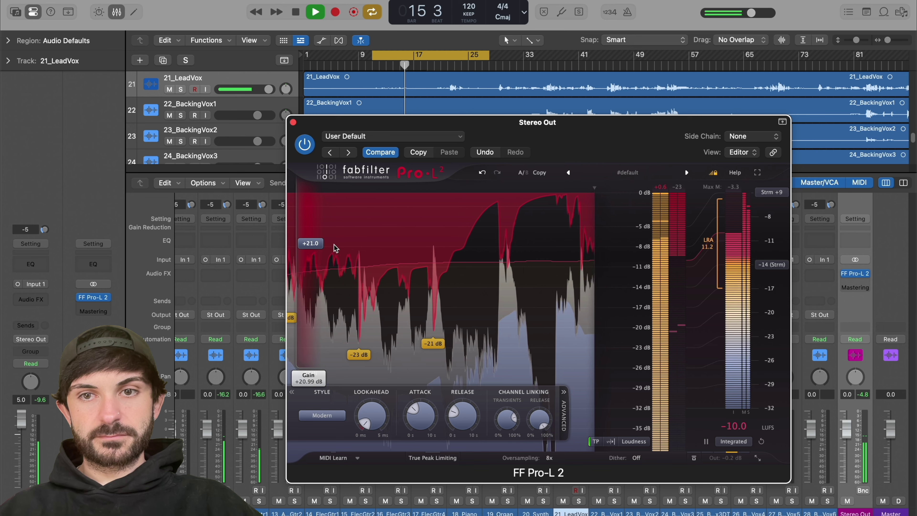
{"action": "key", "text": "space"}
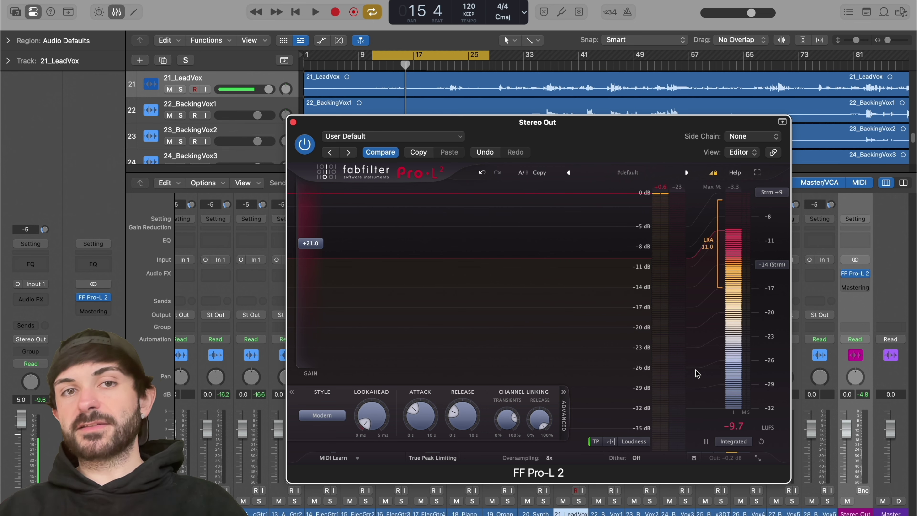
- Audition only the limited signal during playback while setting the gain to about +14.1 dB, and switch off auditioning and unity gain
{"action": "mouse_move", "coordinate": [731, 463]}
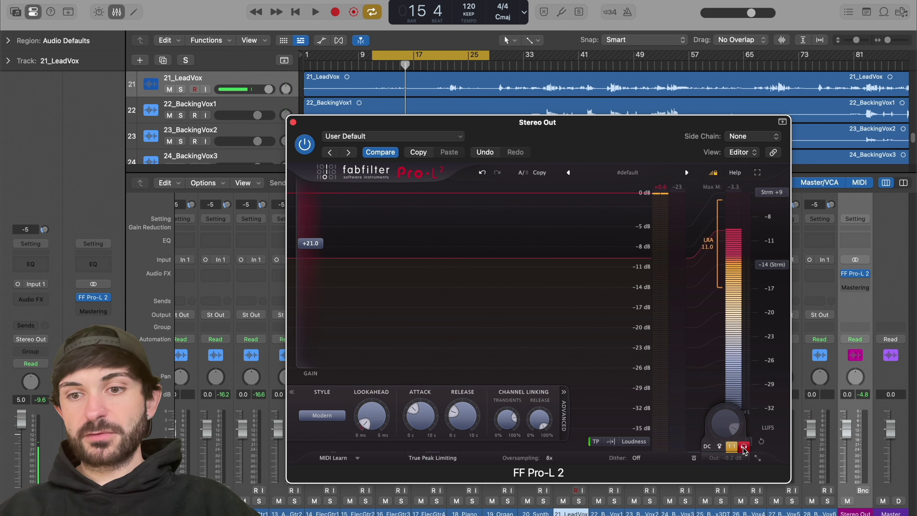
{"action": "mouse_move", "coordinate": [310, 248]}
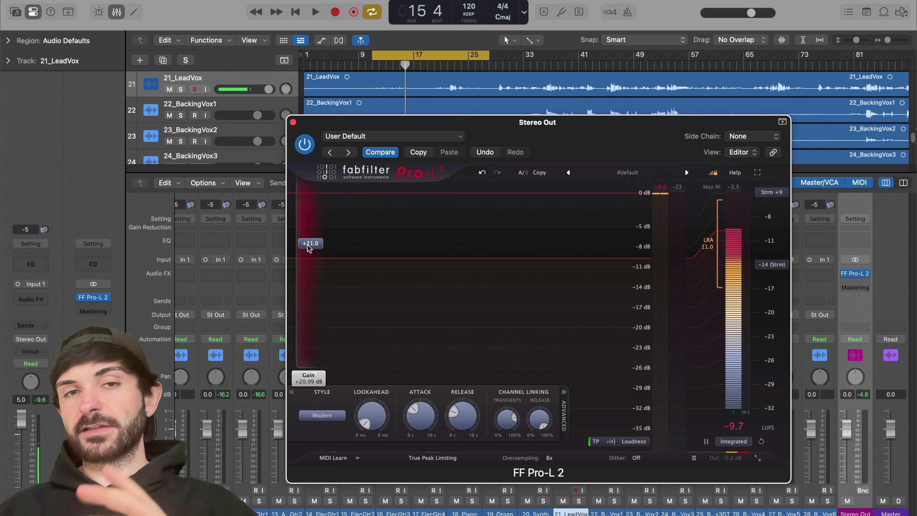
{"action": "key", "text": "space"}
{"action": "left_click_drag", "start_coordinate": [309, 248], "coordinate": [302, 357]}
{"action": "left_click_drag", "start_coordinate": [305, 348], "coordinate": [329, 289]}
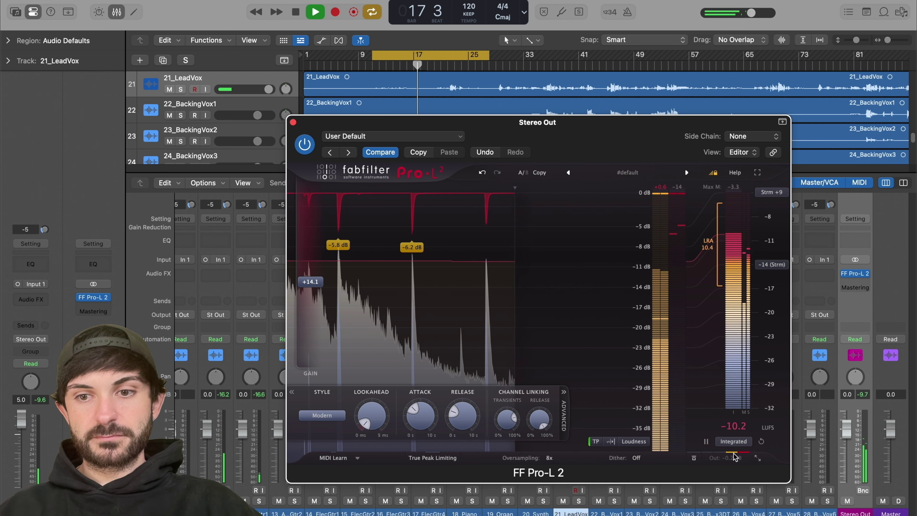
{"action": "key", "text": "space"}
{"action": "mouse_move", "coordinate": [733, 449]}
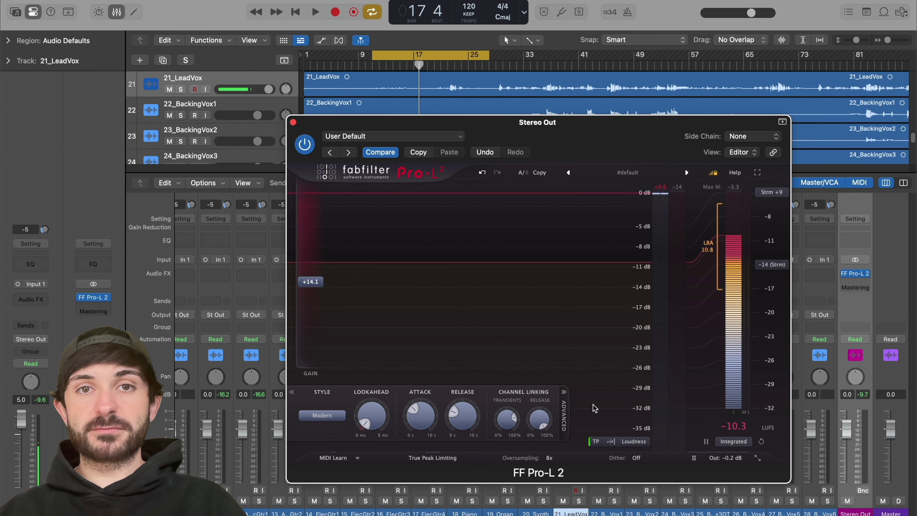
- Remove Pro-L 2 from the Stereo Out channel and insert FabFilter Pro-MB on the 21_LeadVox track
{"action": "key", "text": "x"}
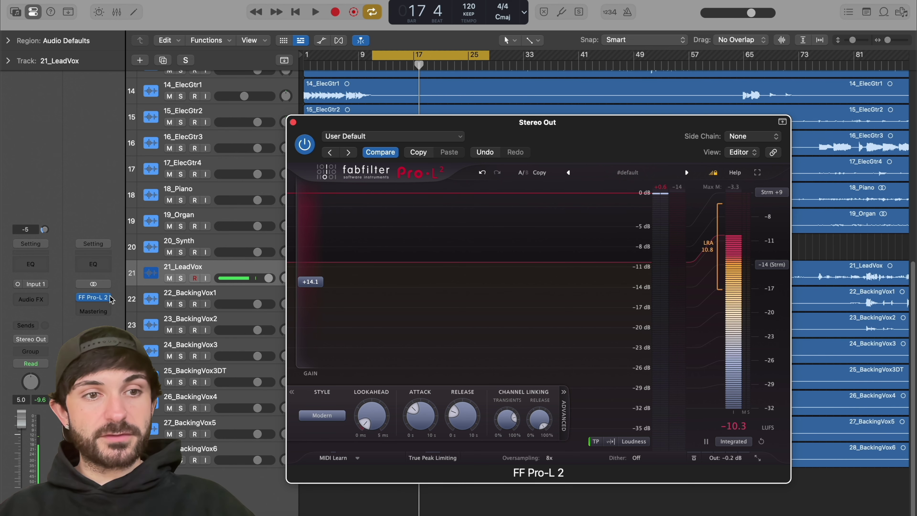
{"action": "left_click", "coordinate": [89, 297]}
{"action": "left_click", "coordinate": [31, 302]}
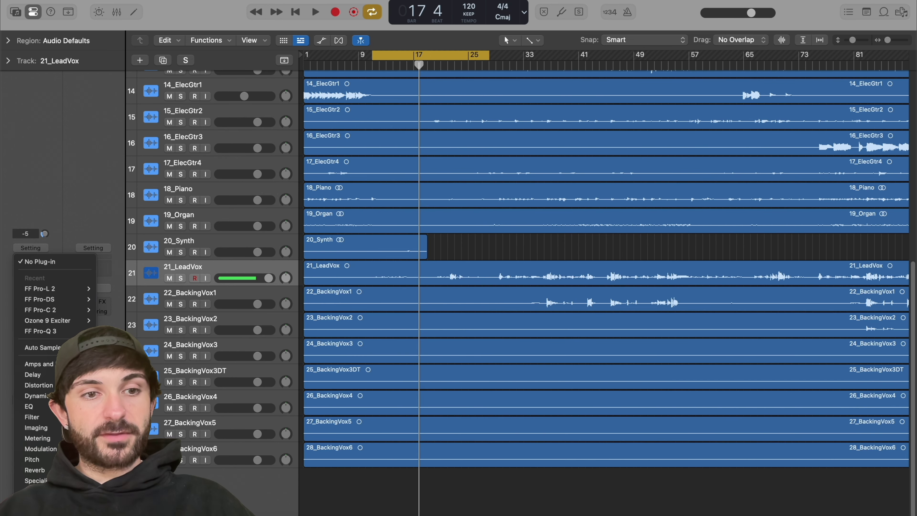
{"action": "mouse_move", "coordinate": [144, 317]}
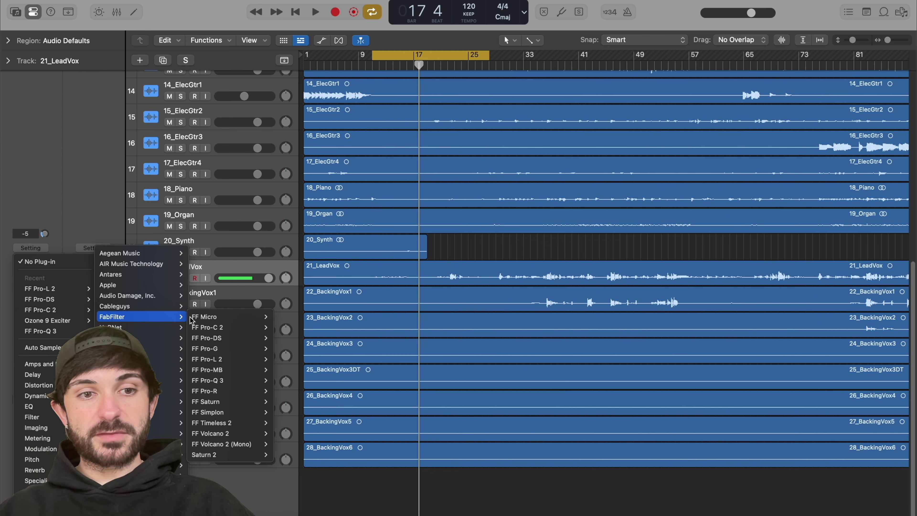
{"action": "left_click", "coordinate": [225, 372]}
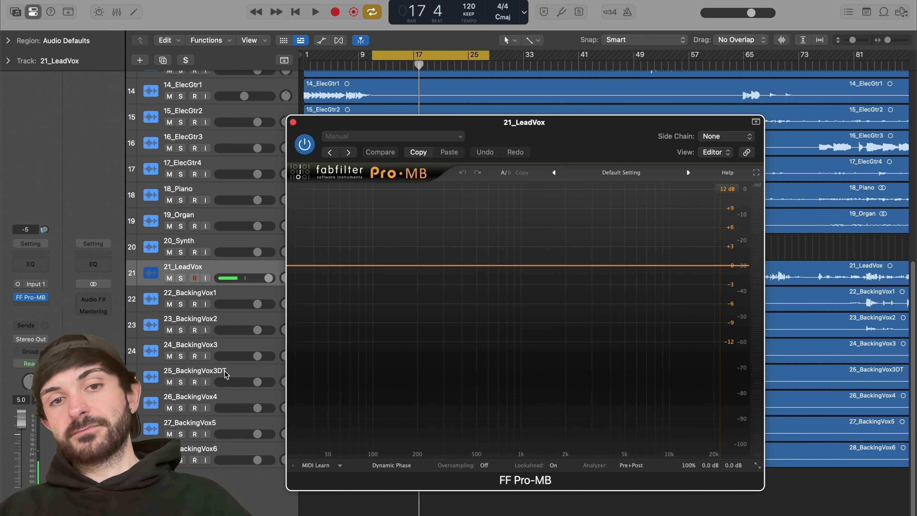
{"action": "left_click_drag", "start_coordinate": [601, 141], "coordinate": [586, 120]}
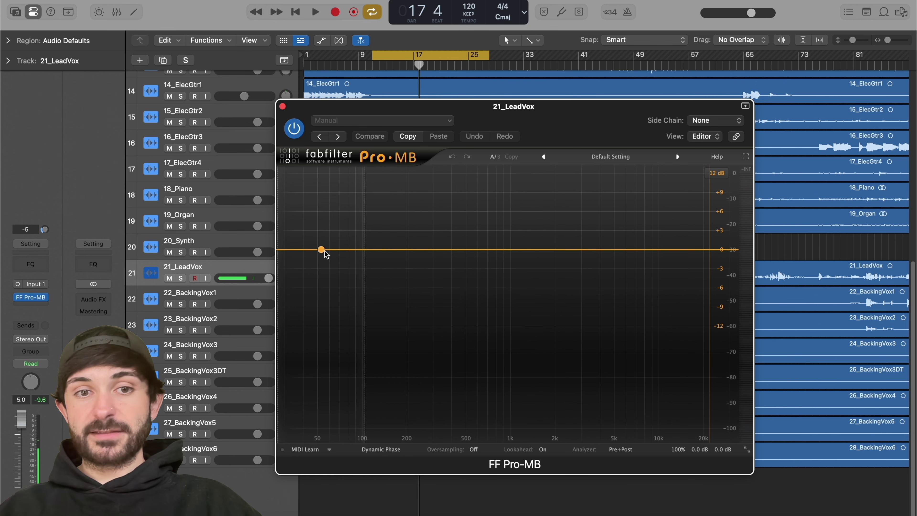
- Create a low band up to about 200 Hz and an adjoining mid band from there to about 2 kHz
{"action": "left_click", "coordinate": [321, 261]}
{"action": "left_click_drag", "start_coordinate": [360, 262], "coordinate": [406, 258]}
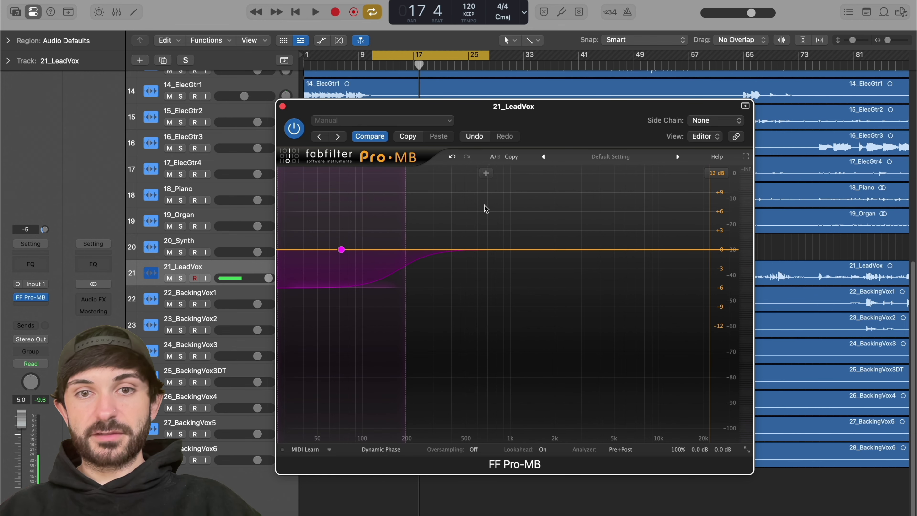
{"action": "left_click", "coordinate": [486, 235]}
{"action": "left_click_drag", "start_coordinate": [533, 241], "coordinate": [559, 240]}
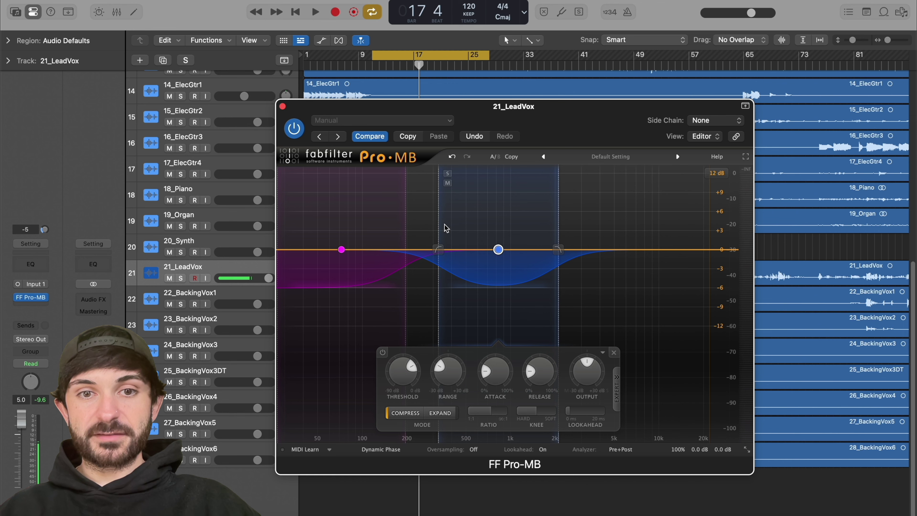
{"action": "left_click_drag", "start_coordinate": [442, 223], "coordinate": [410, 228]}
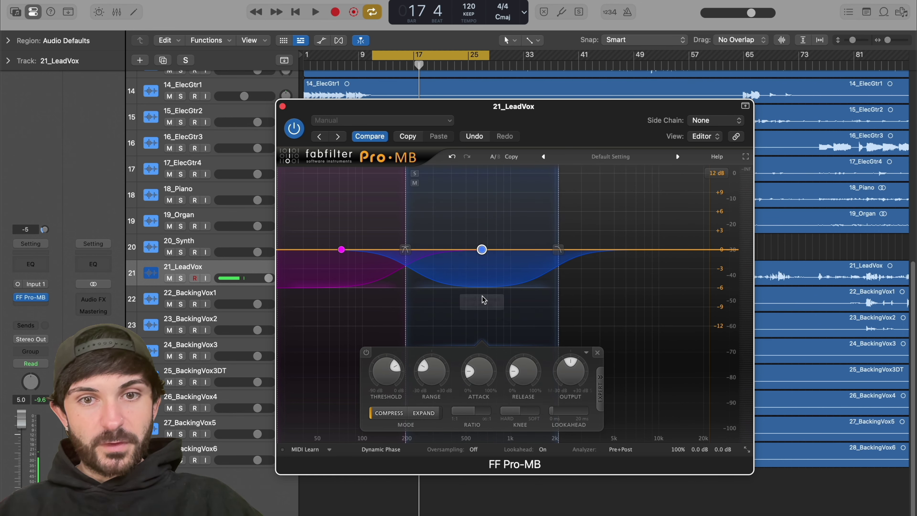
- Examine the mid band's threshold, range, attack, lookahead, ratio and compress/expand mode controls
{"action": "mouse_move", "coordinate": [404, 377]}
{"action": "mouse_move", "coordinate": [444, 377]}
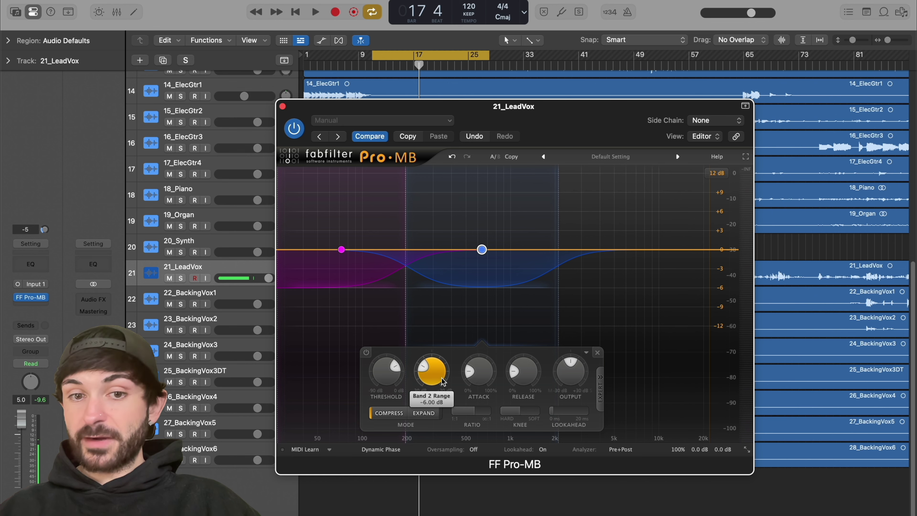
{"action": "mouse_move", "coordinate": [480, 381]}
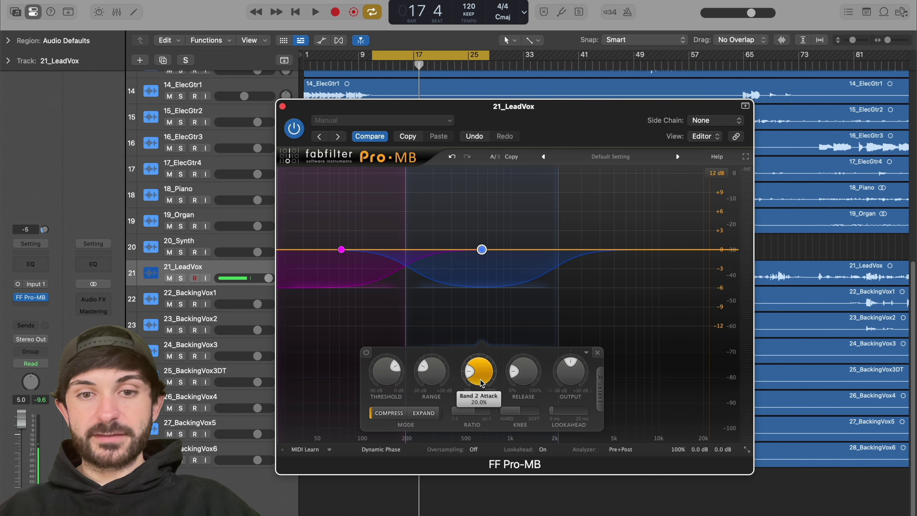
{"action": "mouse_move", "coordinate": [578, 412]}
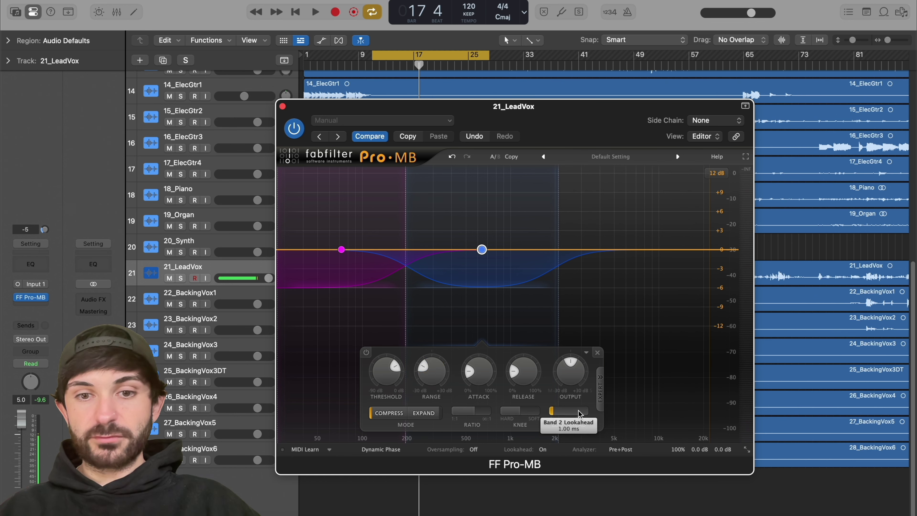
{"action": "mouse_move", "coordinate": [480, 416]}
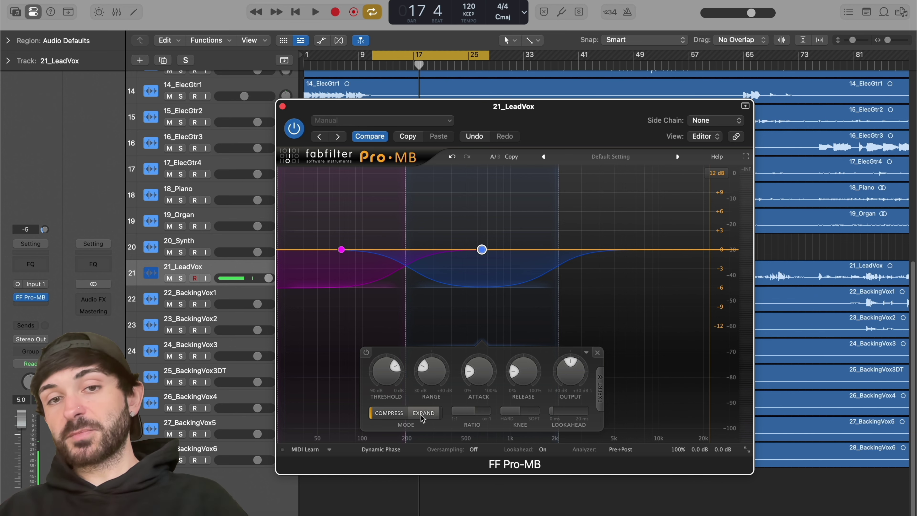
{"action": "mouse_move", "coordinate": [422, 418]}
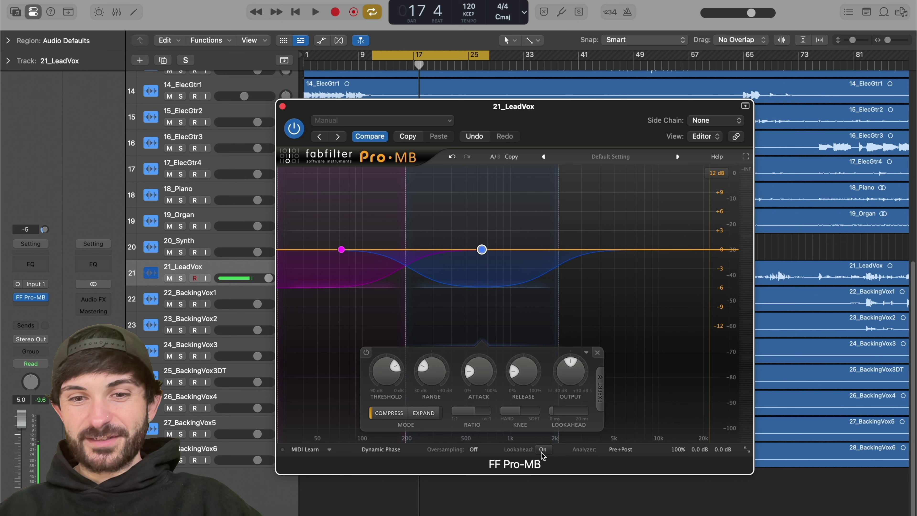
- Examine the multiband compressor's global analyzer, mix, and input and output level controls
{"action": "left_click", "coordinate": [630, 450]}
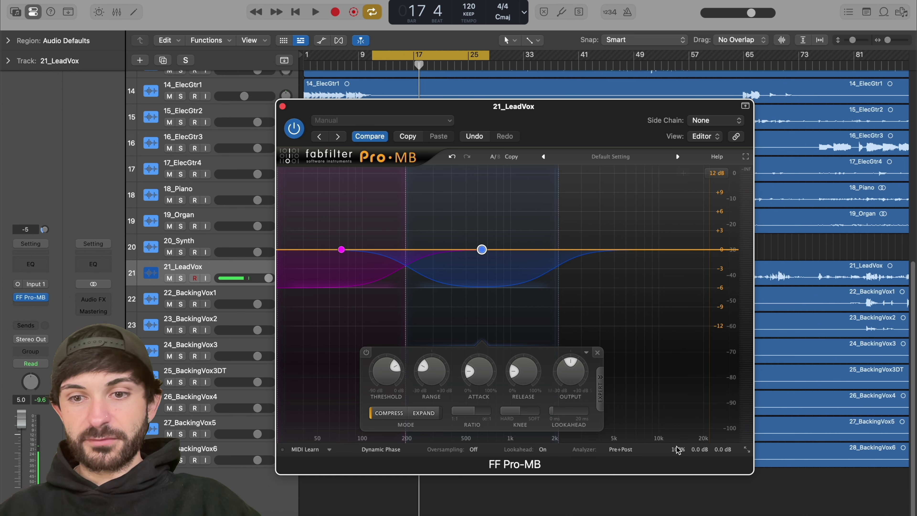
{"action": "mouse_move", "coordinate": [708, 454]}
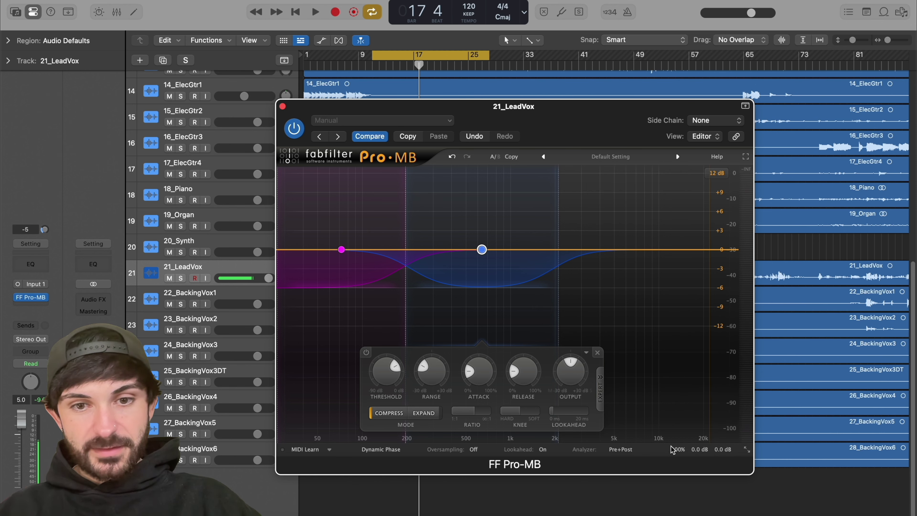
{"action": "mouse_move", "coordinate": [677, 449]}
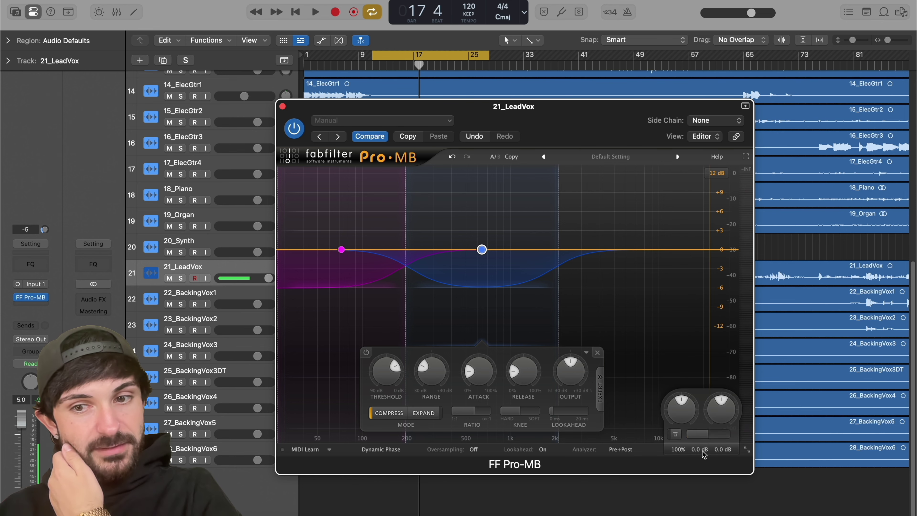
{"action": "left_click", "coordinate": [702, 434]}
{"action": "left_click_drag", "start_coordinate": [712, 437], "coordinate": [729, 447]}
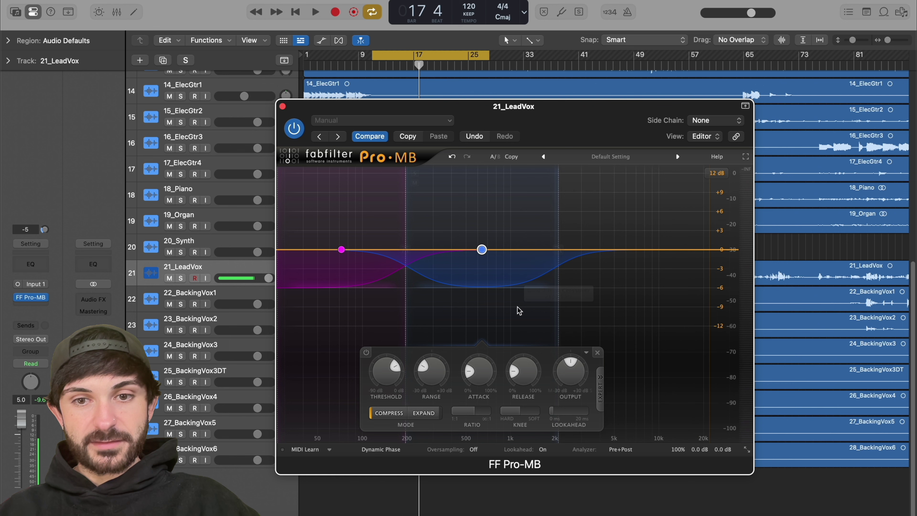
- Extend the mid band's upper crossover so it centres at about 693 Hz, and toggle the band's solo, mute and bypass on and off
{"action": "mouse_move", "coordinate": [562, 264]}
{"action": "left_mouse_down"}
{"action": "mouse_move", "coordinate": [578, 266]}
{"action": "mouse_move", "coordinate": [569, 266]}
{"action": "left_mouse_up"}
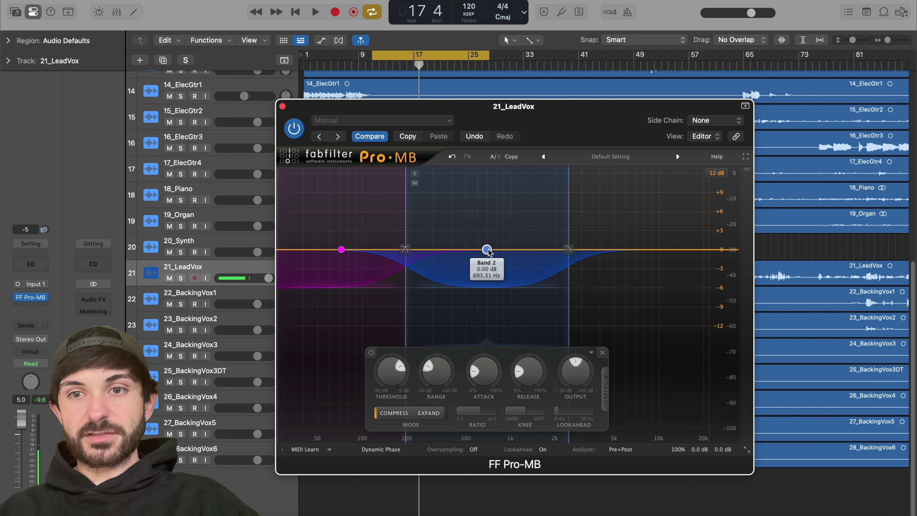
{"action": "left_click", "coordinate": [415, 173]}
{"action": "left_click", "coordinate": [415, 174]}
{"action": "left_click", "coordinate": [415, 183]}
{"action": "left_click", "coordinate": [415, 183]}
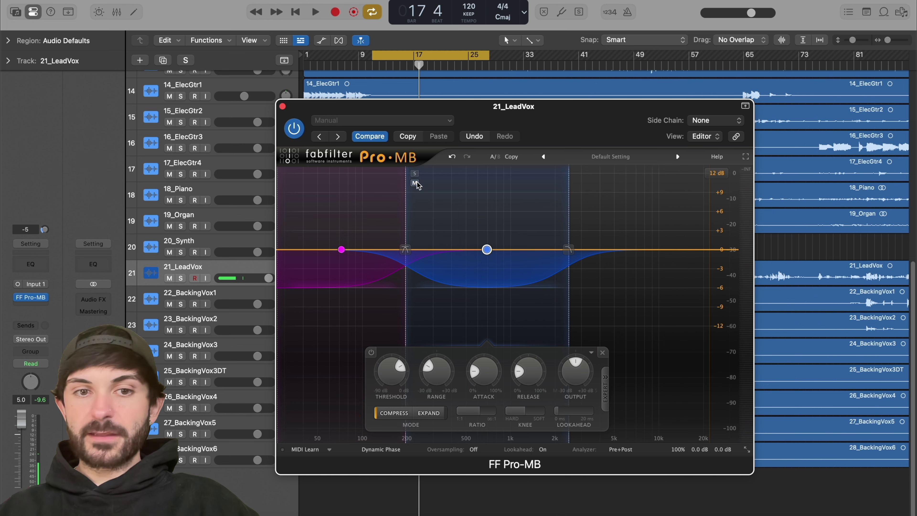
{"action": "left_click", "coordinate": [371, 353]}
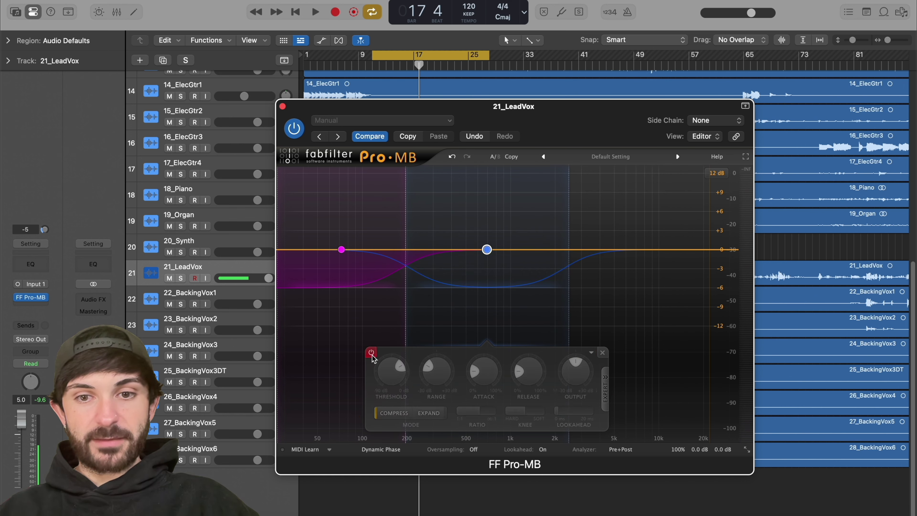
{"action": "left_click", "coordinate": [372, 353]}
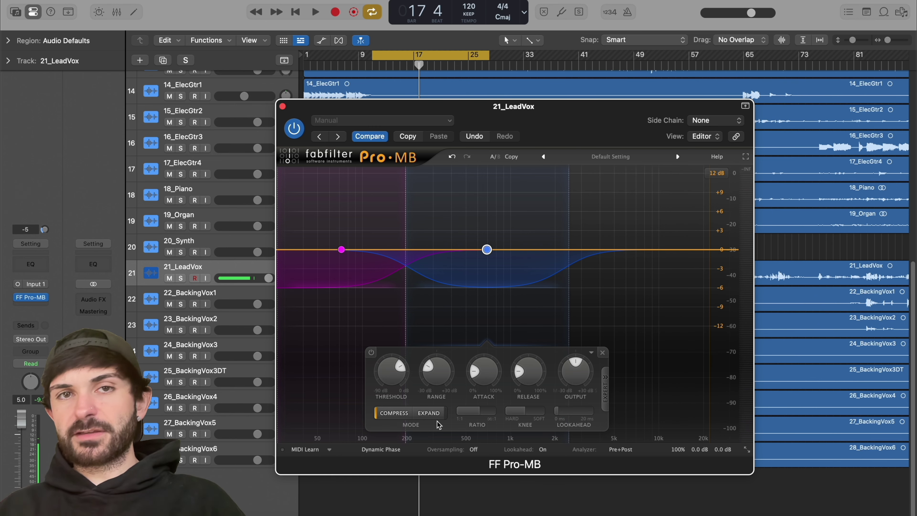
- Narrow the mid band by lowering its upper crossover, and point out the global level controls
{"action": "left_click_drag", "start_coordinate": [569, 310], "coordinate": [541, 311]}
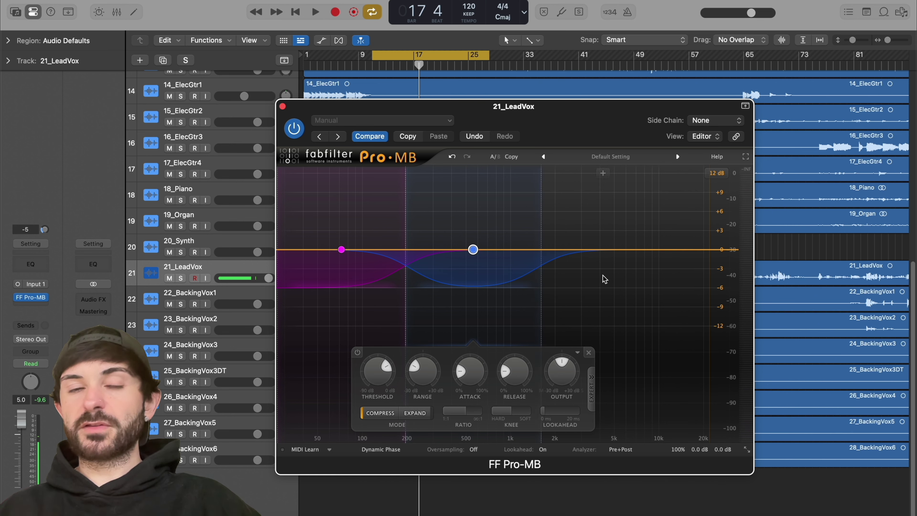
{"action": "mouse_move", "coordinate": [675, 456]}
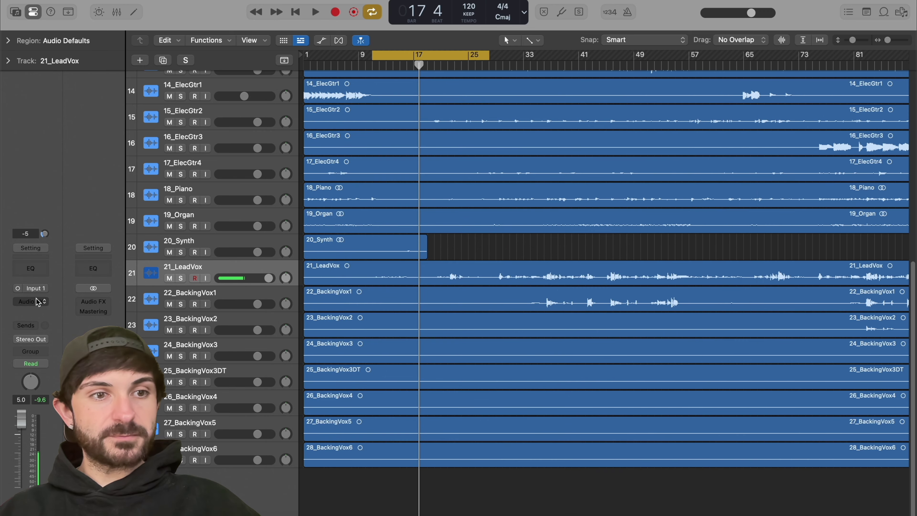
- Insert a fresh FF Pro-MB on the 21_LeadVox channel and start playback
{"action": "left_click", "coordinate": [43, 302]}
{"action": "left_click", "coordinate": [68, 288]}
{"action": "key", "text": "space"}
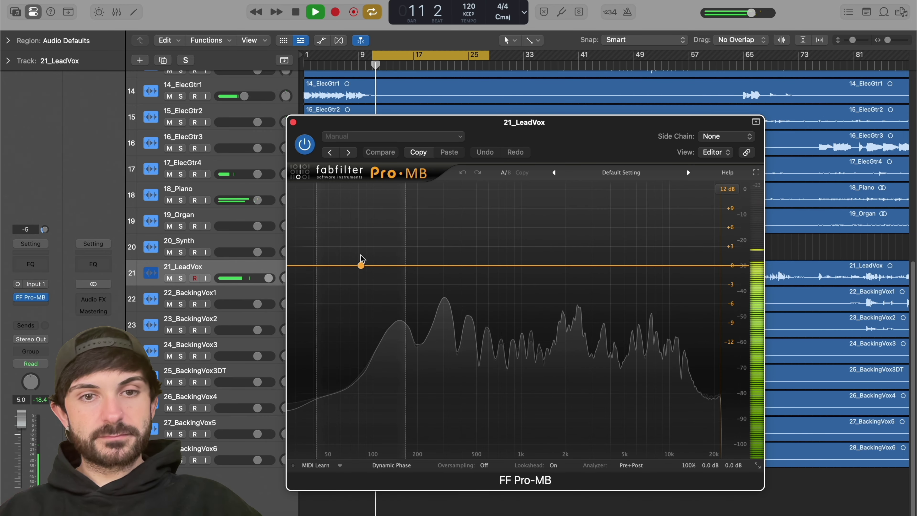
- Create a low band reaching slightly above 200 Hz and lower its threshold
{"action": "left_click", "coordinate": [391, 265]}
{"action": "left_click_drag", "start_coordinate": [395, 232], "coordinate": [427, 232]}
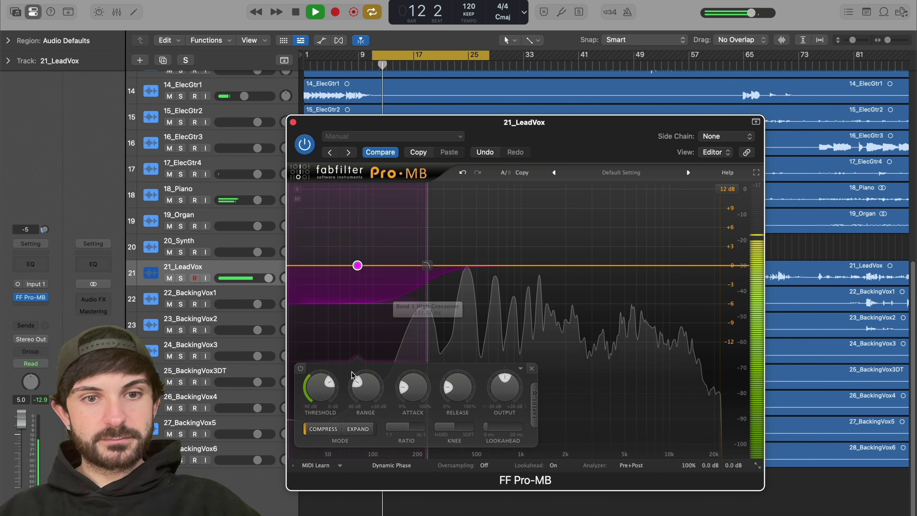
{"action": "left_click_drag", "start_coordinate": [327, 396], "coordinate": [321, 469]}
{"action": "left_click_drag", "start_coordinate": [427, 300], "coordinate": [435, 293]}
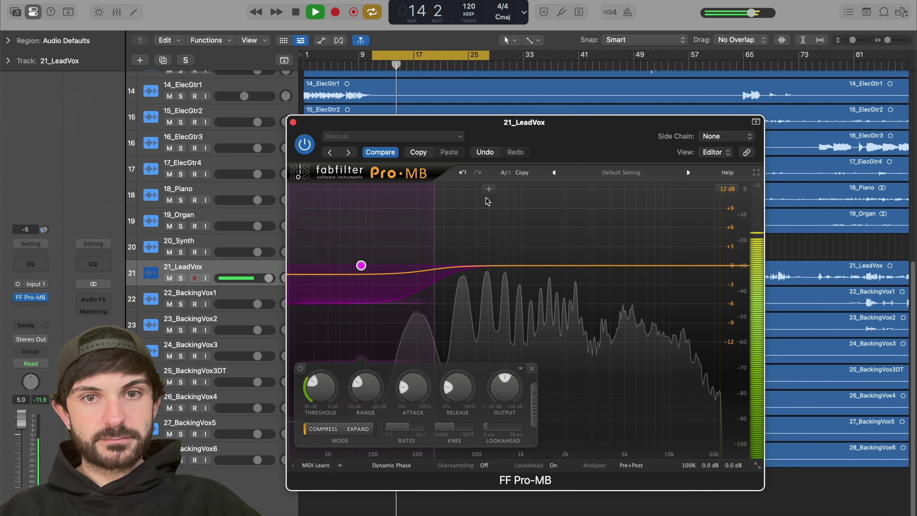
- Add a mid band above the low band, reaching up to about 1.9 kHz, and lower its threshold
{"action": "left_click", "coordinate": [499, 192]}
{"action": "left_click_drag", "start_coordinate": [518, 194], "coordinate": [565, 252]}
{"action": "left_click_drag", "start_coordinate": [404, 397], "coordinate": [404, 412]}
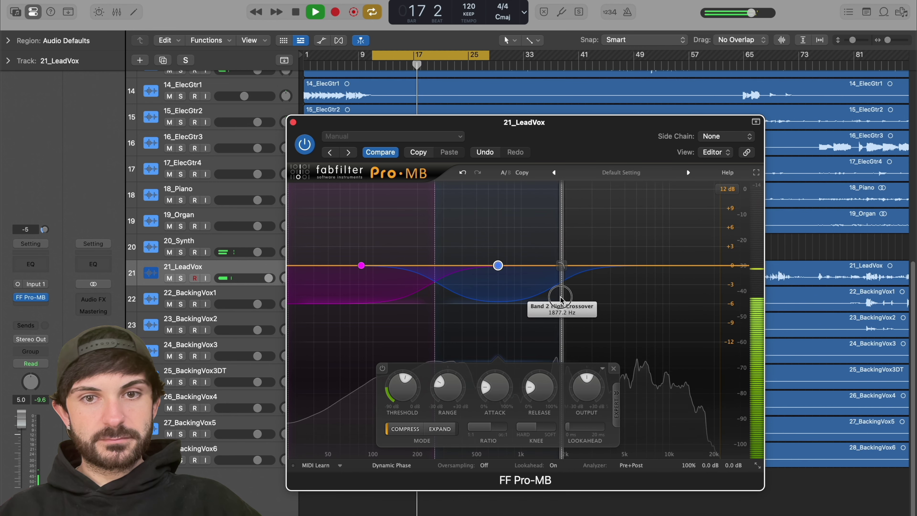
- Add a high band up to 30000 Hz with a lowered threshold and adjusted attack and release, and shift its lower crossover slightly above 2 kHz
{"action": "mouse_move", "coordinate": [585, 192]}
{"action": "left_mouse_down"}
{"action": "mouse_move", "coordinate": [622, 184]}
{"action": "mouse_move", "coordinate": [654, 208]}
{"action": "mouse_move", "coordinate": [748, 214]}
{"action": "left_mouse_up"}
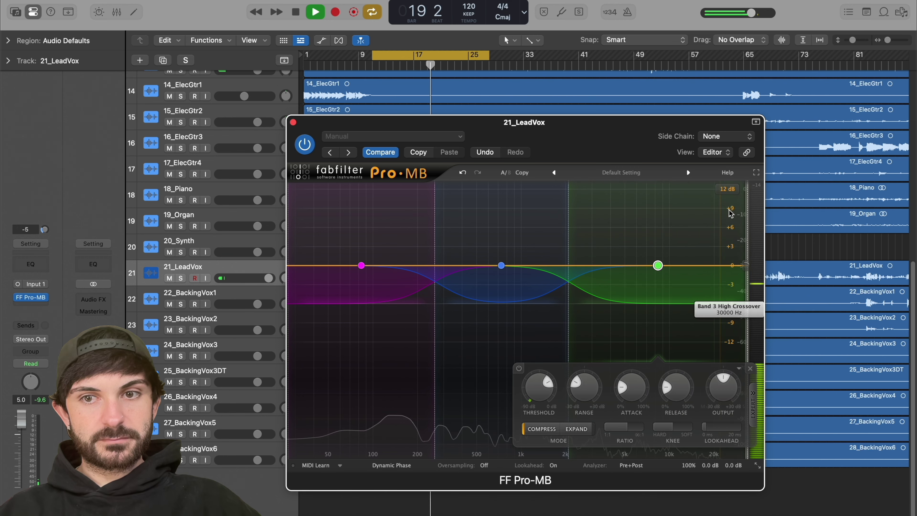
{"action": "left_click_drag", "start_coordinate": [541, 394], "coordinate": [536, 440]}
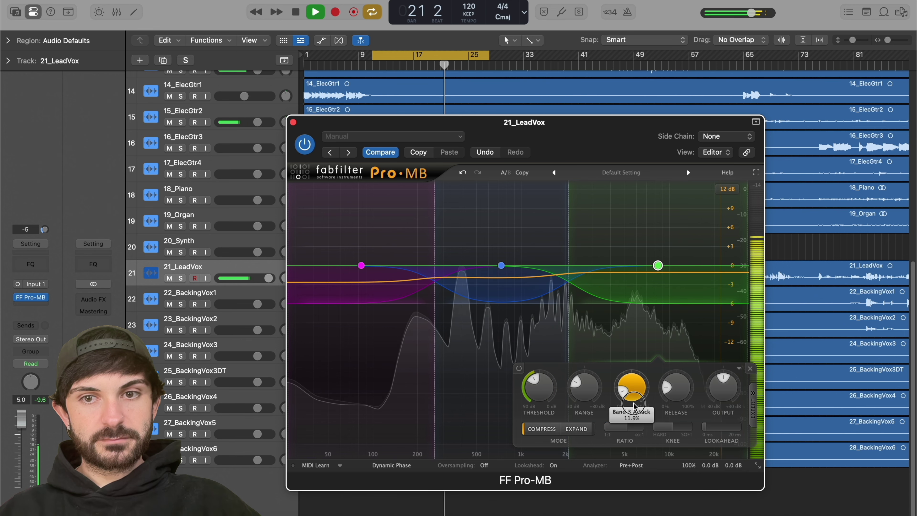
{"action": "left_click_drag", "start_coordinate": [637, 384], "coordinate": [679, 410]}
{"action": "left_click_drag", "start_coordinate": [570, 250], "coordinate": [582, 246]}
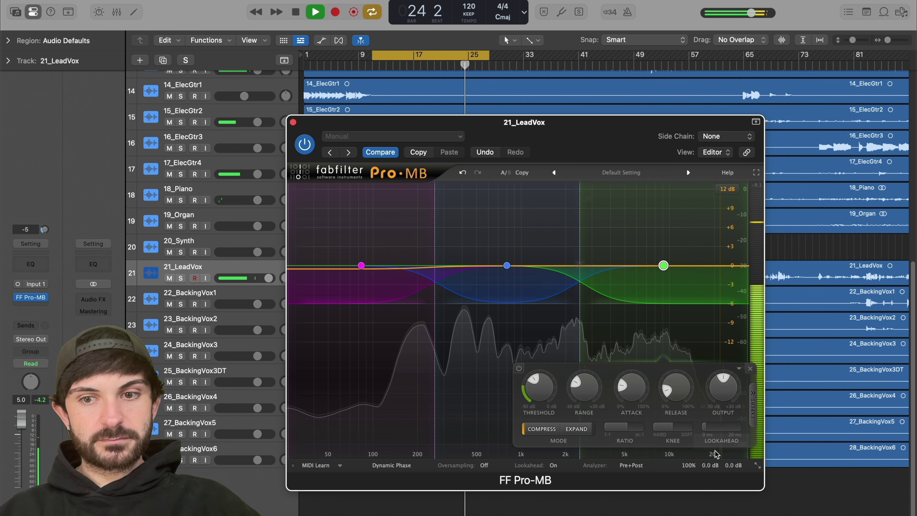
- Compare the multiband compression against global bypass during playback, and raise the output level to +1.1 dB
{"action": "mouse_move", "coordinate": [738, 468]}
{"action": "left_click", "coordinate": [686, 451]}
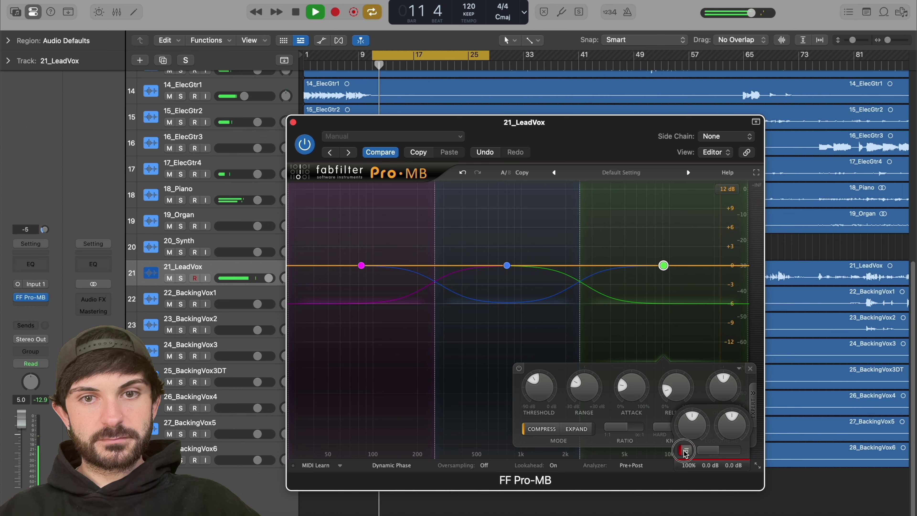
{"action": "left_click", "coordinate": [685, 451]}
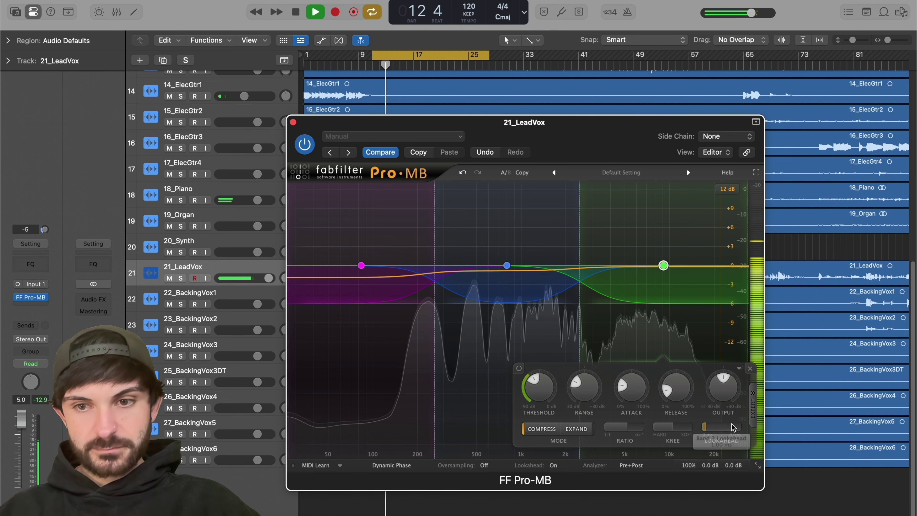
{"action": "left_click_drag", "start_coordinate": [736, 430], "coordinate": [738, 420]}
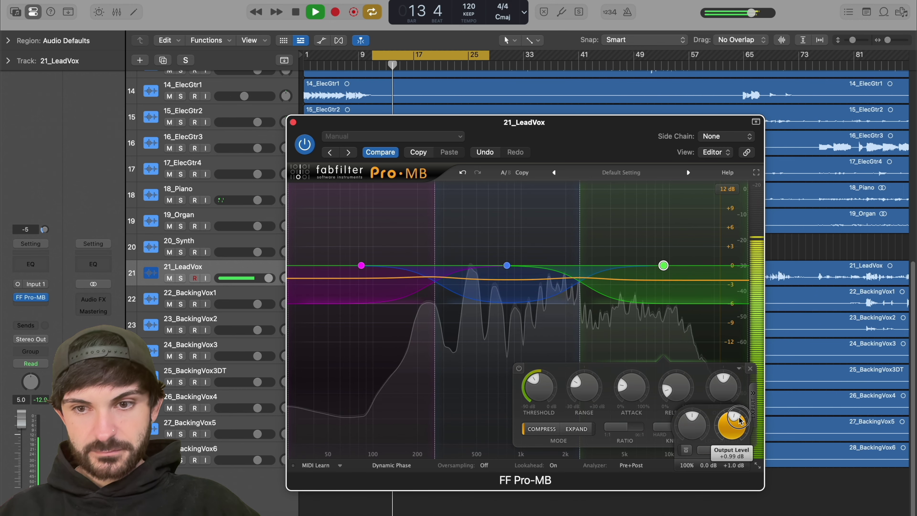
{"action": "left_click", "coordinate": [685, 450]}
{"action": "left_click", "coordinate": [686, 450]}
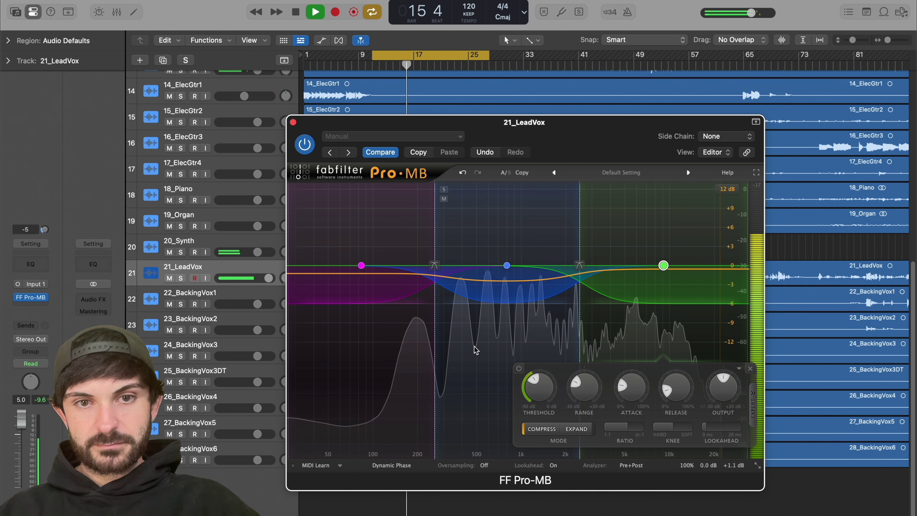
{"action": "key", "text": "space"}
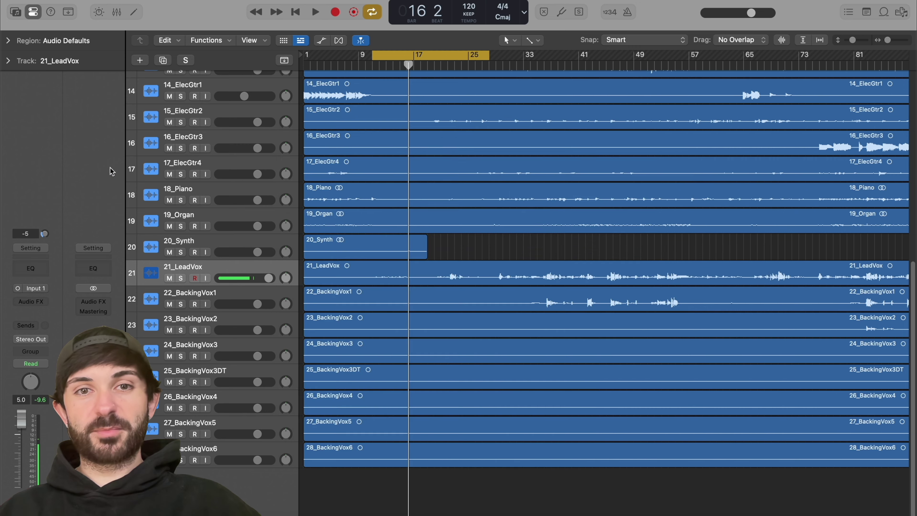
- Insert FF Pro-Q 3 on the lead vocal channel and reposition its window
{"action": "left_click", "coordinate": [46, 301]}
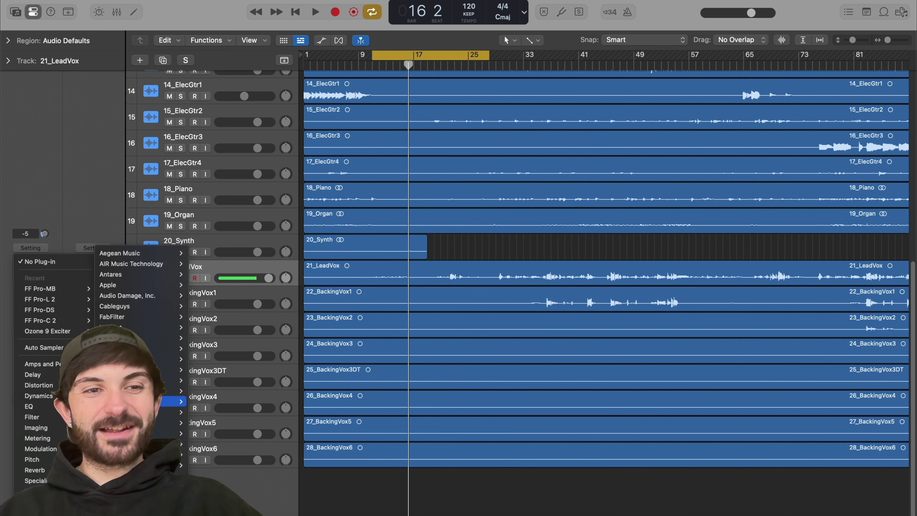
{"action": "mouse_move", "coordinate": [151, 322]}
{"action": "left_click", "coordinate": [233, 381]}
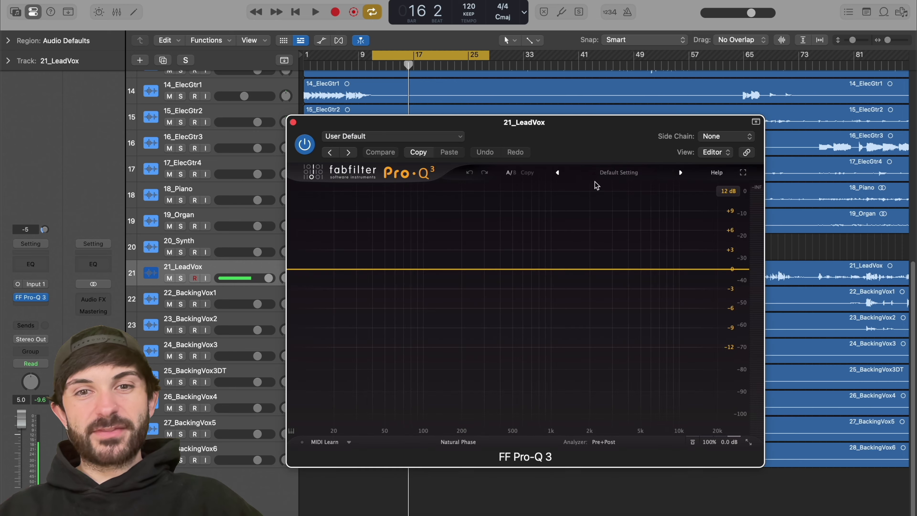
{"action": "left_click_drag", "start_coordinate": [603, 132], "coordinate": [583, 119]}
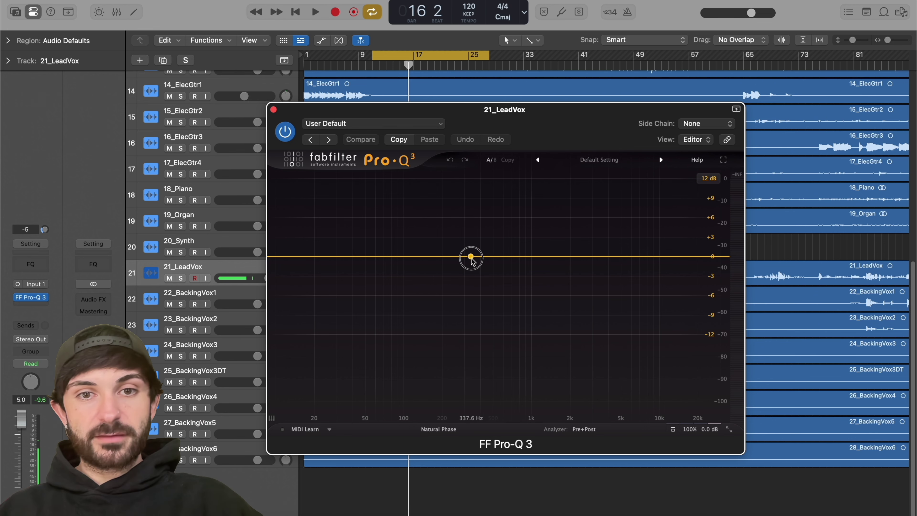
- Create a bell cut of about -4.76 dB at 203.52 Hz with a Q of 0.431, and toggle the band off and on
{"action": "left_click_drag", "start_coordinate": [453, 257], "coordinate": [445, 290]}
{"action": "left_click_drag", "start_coordinate": [488, 388], "coordinate": [485, 404]}
{"action": "double_click", "coordinate": [443, 288]}
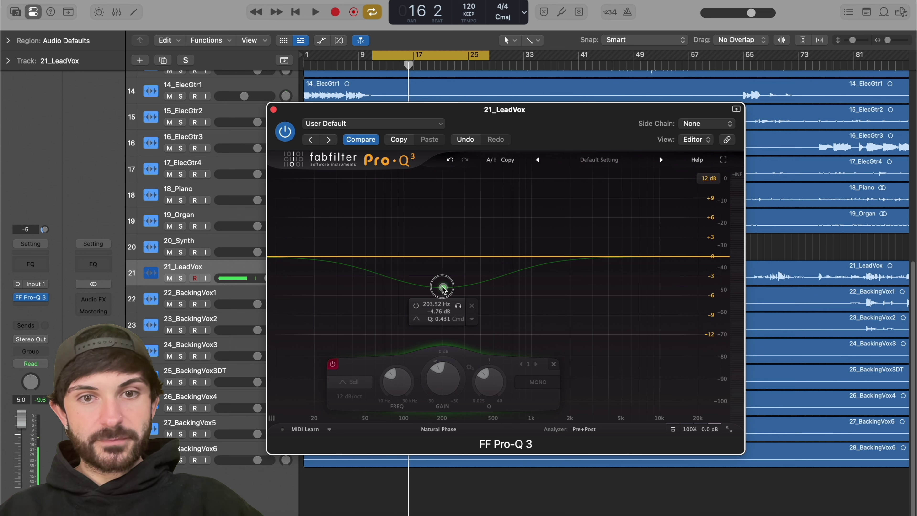
{"action": "double_click", "coordinate": [443, 288]}
- Examine the filter shape and slope options for the low-frequency bell band
{"action": "right_click", "coordinate": [443, 288]}
{"action": "mouse_move", "coordinate": [494, 336]}
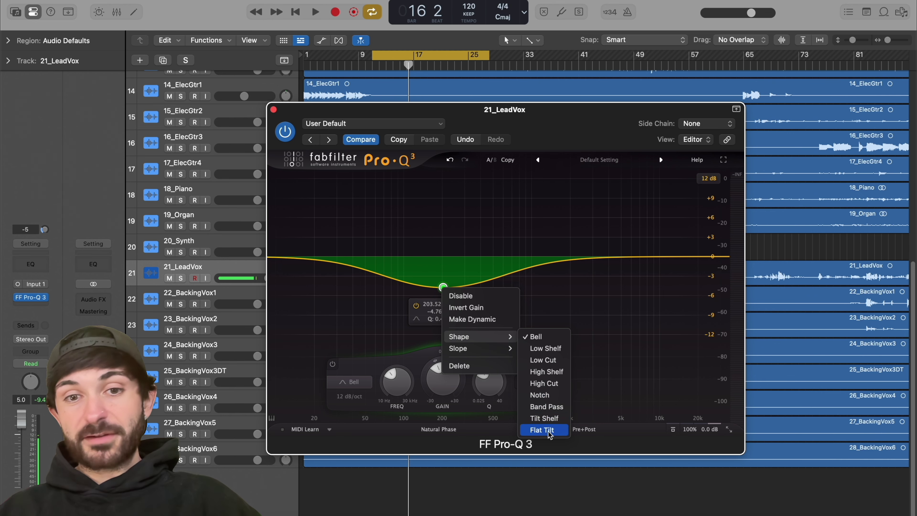
{"action": "mouse_move", "coordinate": [484, 352]}
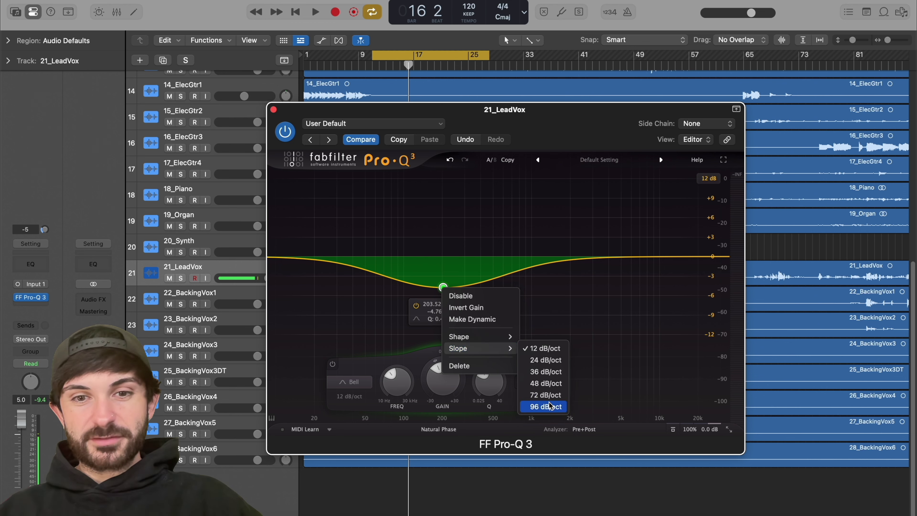
{"action": "left_click", "coordinate": [561, 275]}
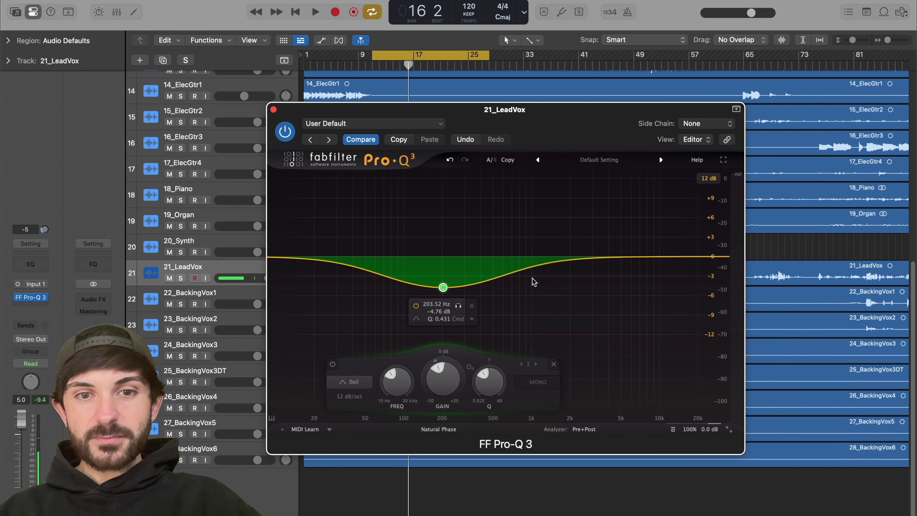
- Audition the low bell band's frequency range with the lead vocal soloed, and delete the band
{"action": "mouse_move", "coordinate": [460, 306]}
{"action": "left_mouse_down"}
{"action": "mouse_move", "coordinate": [484, 287]}
{"action": "mouse_move", "coordinate": [581, 289]}
{"action": "mouse_move", "coordinate": [505, 291]}
{"action": "mouse_move", "coordinate": [464, 306]}
{"action": "left_mouse_up"}
{"action": "key", "text": "s"}
{"action": "key", "text": "space"}
{"action": "key", "text": "space"}
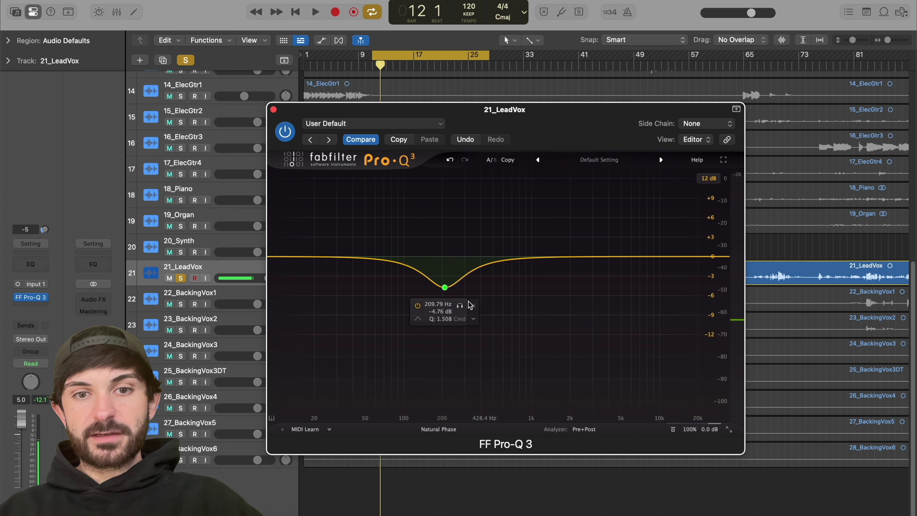
{"action": "left_click", "coordinate": [473, 306]}
- Grab the spectrum peak near 2.4 kHz to boost it by about 6.5 dB, and remove that band
{"action": "key", "text": "space"}
{"action": "key", "text": "space"}
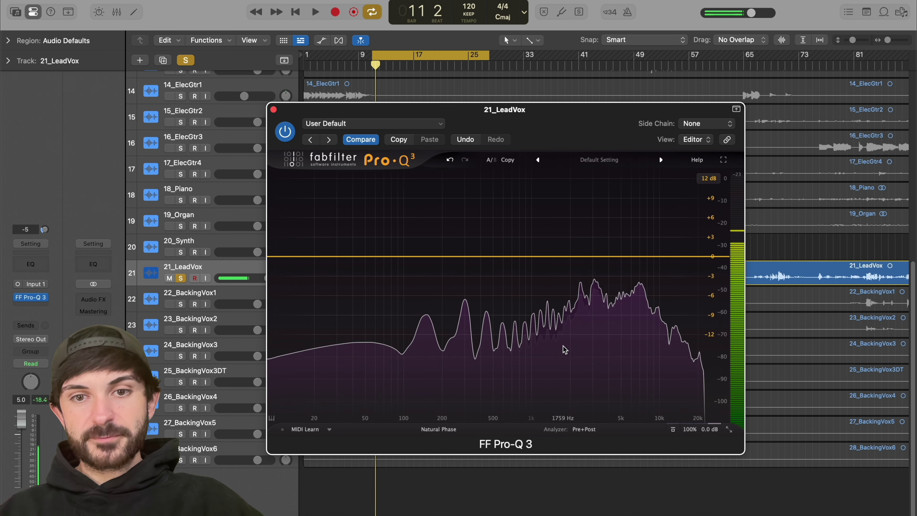
{"action": "left_click_drag", "start_coordinate": [580, 291], "coordinate": [581, 246]}
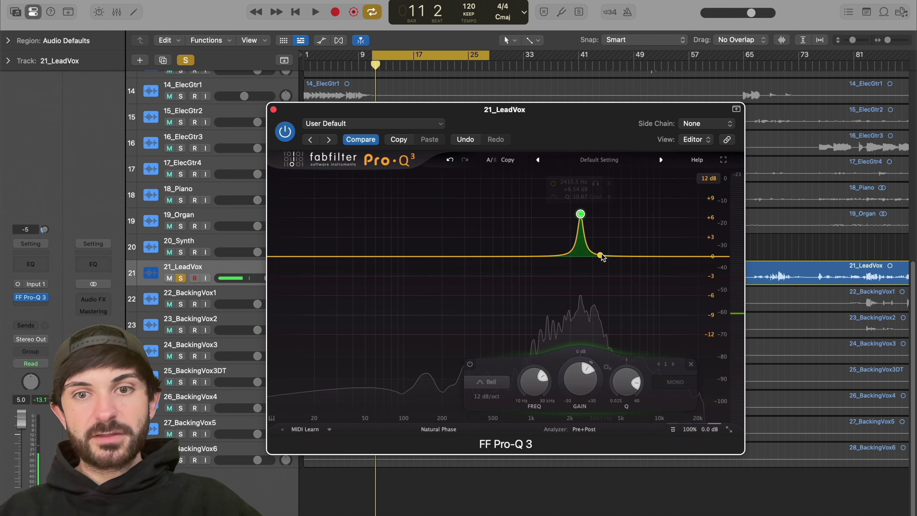
{"action": "left_click", "coordinate": [609, 183]}
- Insert Pro-Q 3 on the 22_BackingVox1 track and bring the lead vocal's equalizer window in front
{"action": "left_click", "coordinate": [174, 299]}
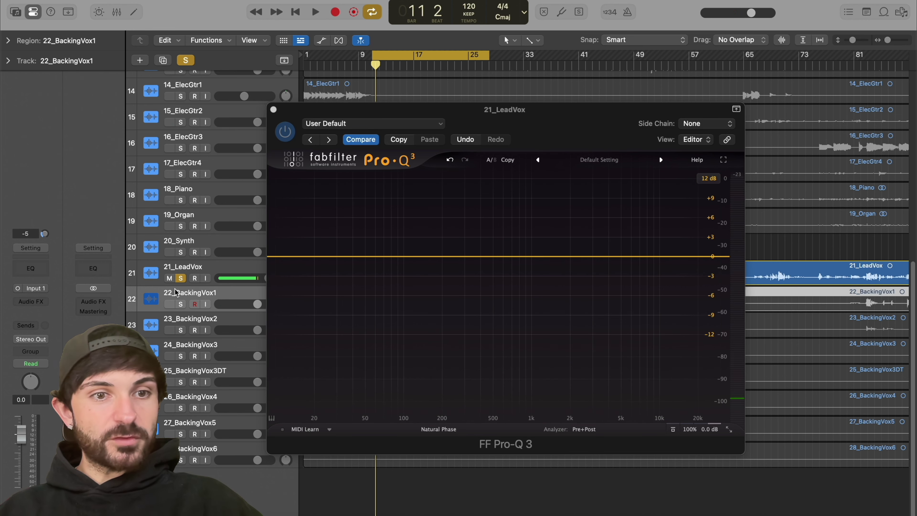
{"action": "left_click", "coordinate": [31, 301]}
{"action": "left_click", "coordinate": [58, 289]}
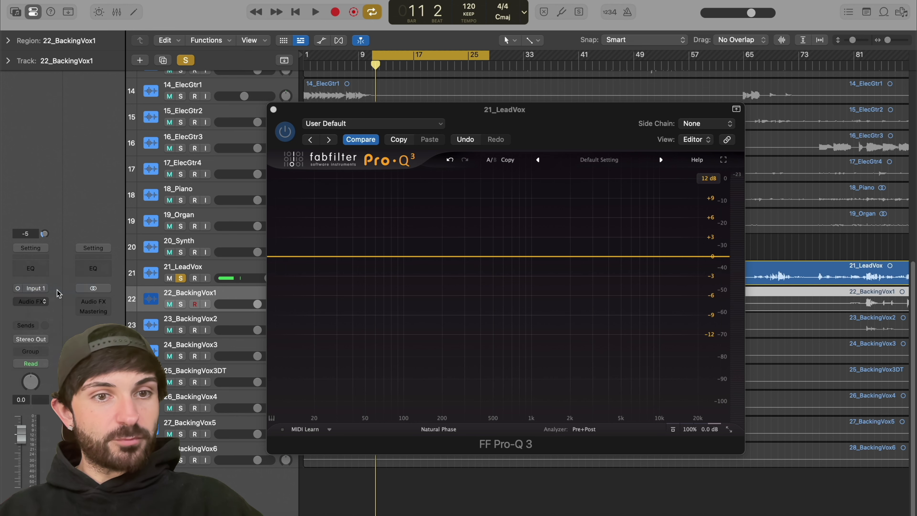
{"action": "left_click_drag", "start_coordinate": [476, 134], "coordinate": [399, 181]}
{"action": "left_click_drag", "start_coordinate": [510, 118], "coordinate": [495, 103]}
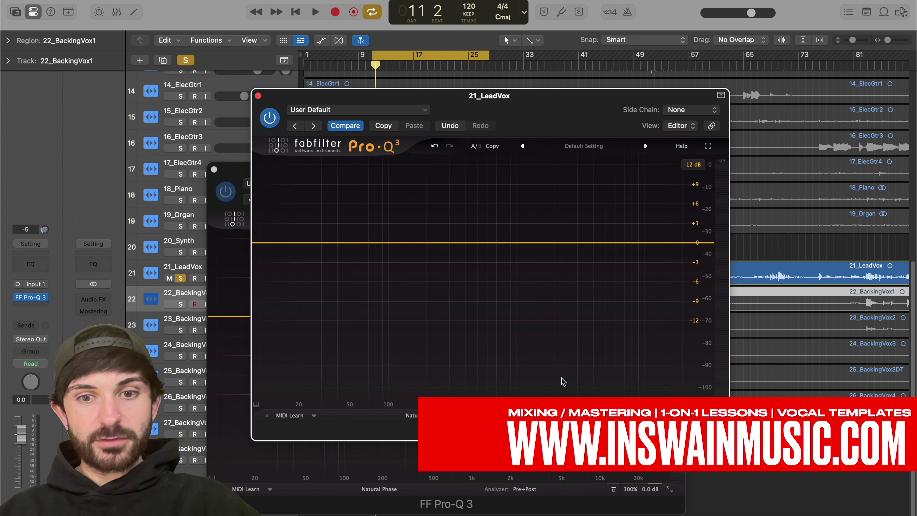
- Overlay the 22_BackingVox1 spectrum in the lead vocal's equalizer analyzer and start playback
{"action": "left_click", "coordinate": [568, 415]}
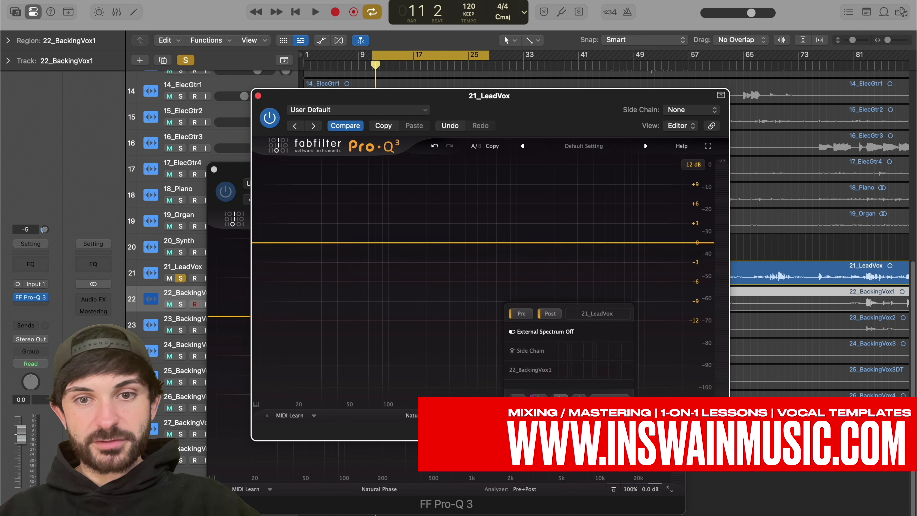
{"action": "left_click", "coordinate": [538, 370]}
{"action": "key", "text": "space"}
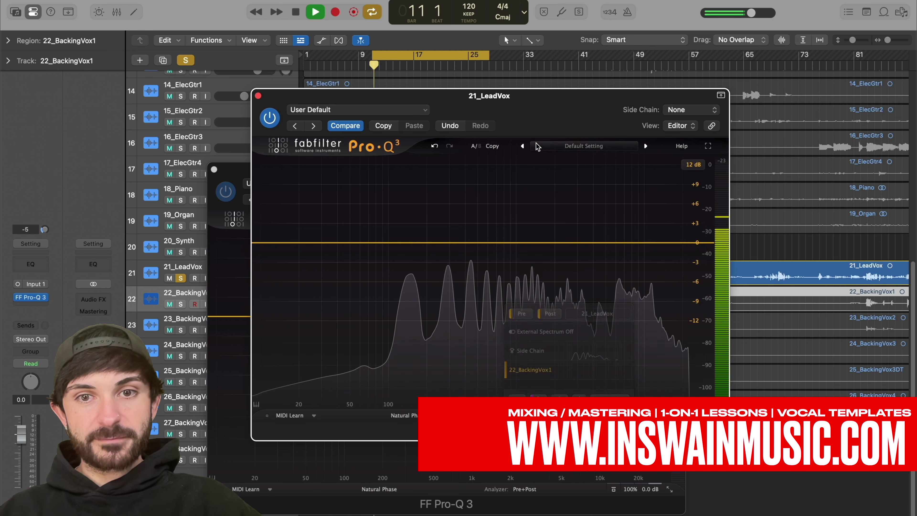
- Solo 22_BackingVox1 alongside the lead vocal and play from bar 33 with the lead vocal equalizer in front to compare both spectra
{"action": "left_click_drag", "start_coordinate": [434, 96], "coordinate": [88, 196]}
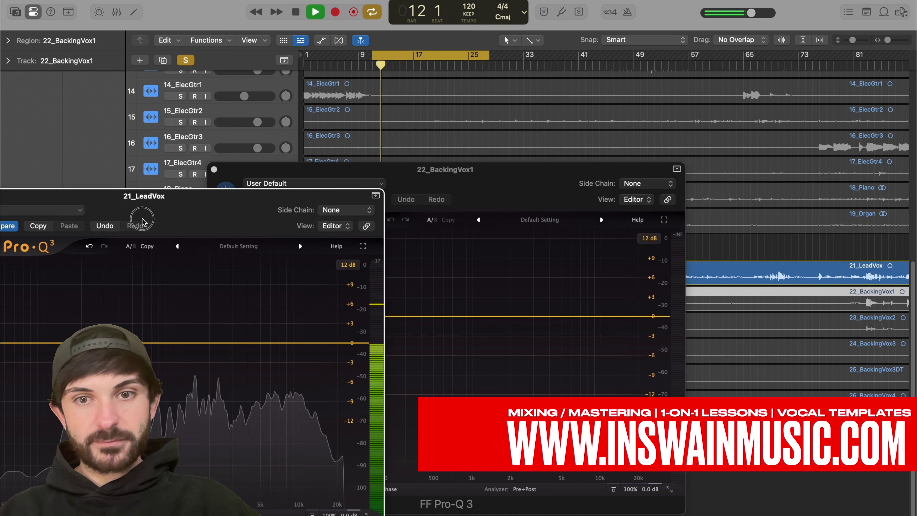
{"action": "left_click_drag", "start_coordinate": [443, 190], "coordinate": [442, 386]}
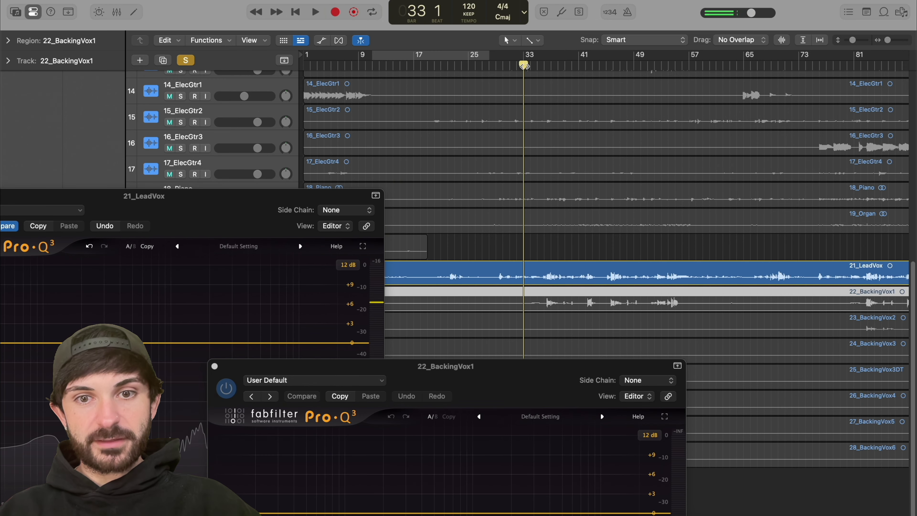
{"action": "key", "text": "s"}
{"action": "key", "text": "space"}
{"action": "left_click_drag", "start_coordinate": [424, 363], "coordinate": [476, 253]}
{"action": "left_click_drag", "start_coordinate": [181, 198], "coordinate": [541, 149]}
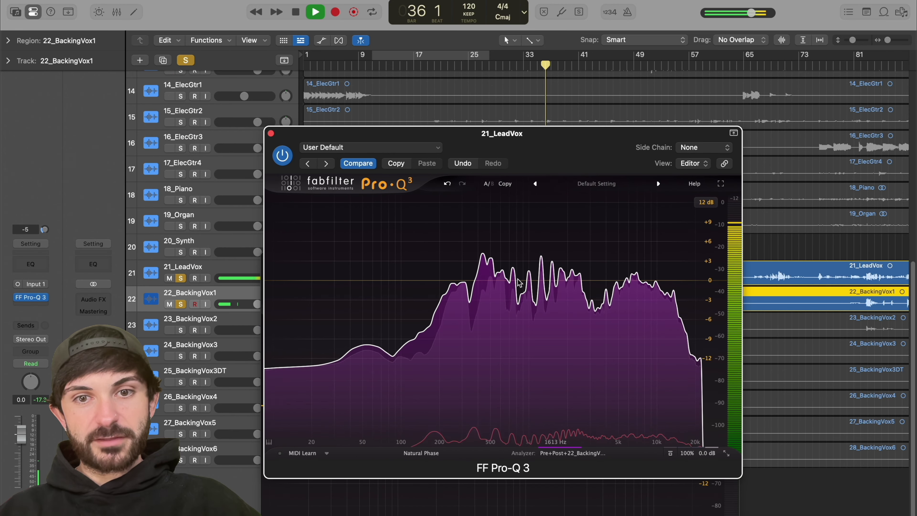
{"action": "key", "text": "space"}
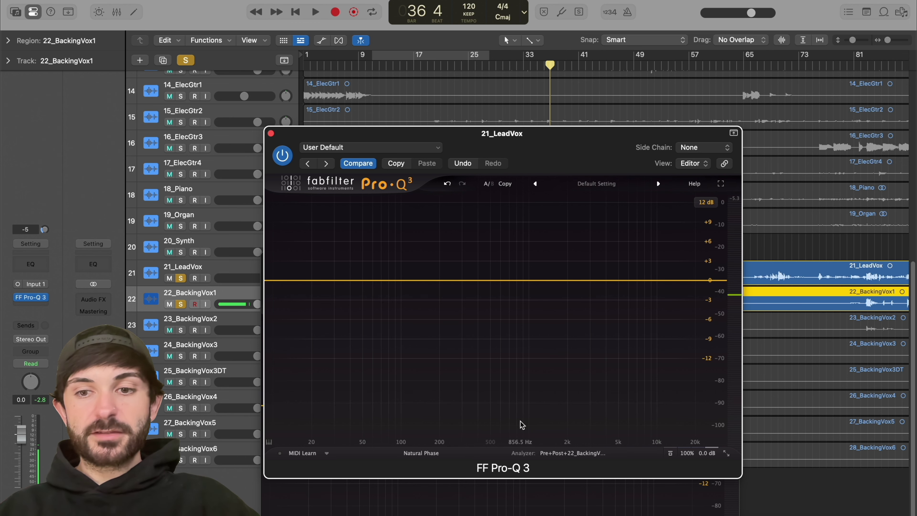
- Add a bell boost of about 3 dB near 200 Hz on the lead vocal and set its dynamic range to about -10.38 dB during playback
{"action": "left_click_drag", "start_coordinate": [383, 281], "coordinate": [444, 261]}
{"action": "left_click_drag", "start_coordinate": [424, 389], "coordinate": [462, 353]}
{"action": "key", "text": "space"}
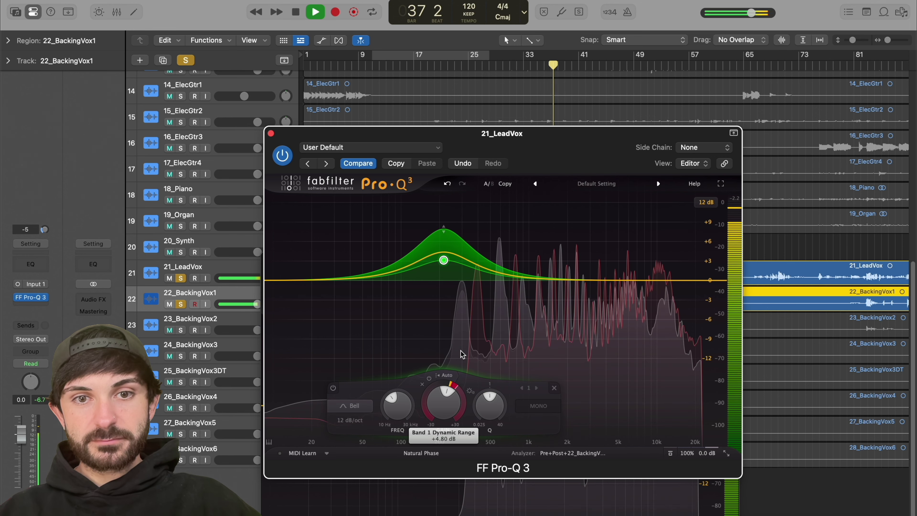
{"action": "left_click_drag", "start_coordinate": [427, 415], "coordinate": [426, 510]}
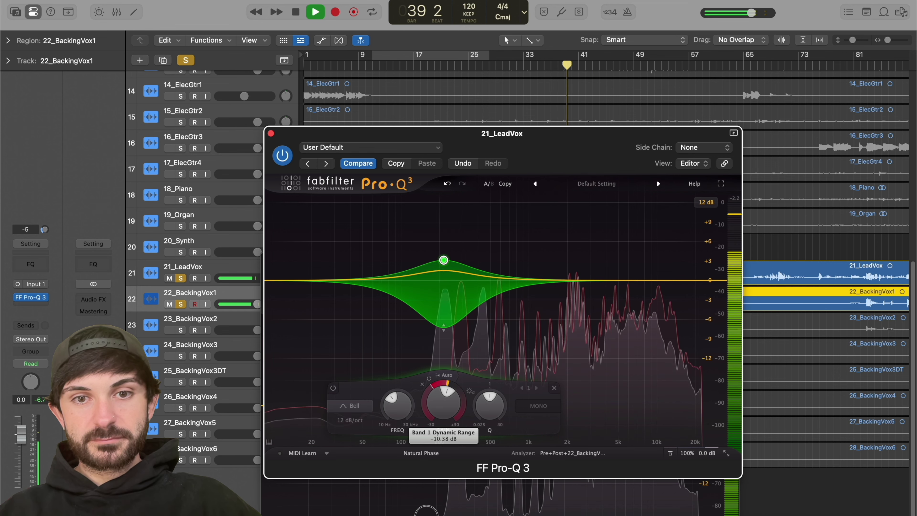
- Stop playback and turn the lead vocal's 200 Hz dynamic bell into a static cut of about 2 dB
{"action": "key", "text": "space"}
{"action": "left_click_drag", "start_coordinate": [438, 422], "coordinate": [437, 353]}
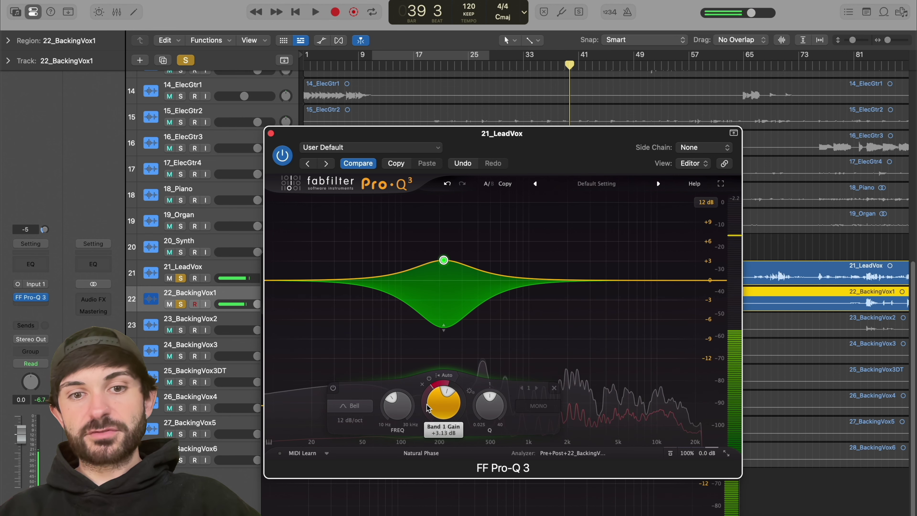
{"action": "left_click_drag", "start_coordinate": [484, 328], "coordinate": [499, 343]}
{"action": "left_click_drag", "start_coordinate": [447, 420], "coordinate": [446, 463]}
{"action": "mouse_move", "coordinate": [423, 406]}
{"action": "left_mouse_down"}
{"action": "mouse_move", "coordinate": [423, 439]}
{"action": "mouse_move", "coordinate": [428, 334]}
{"action": "mouse_move", "coordinate": [424, 388]}
{"action": "left_mouse_up"}
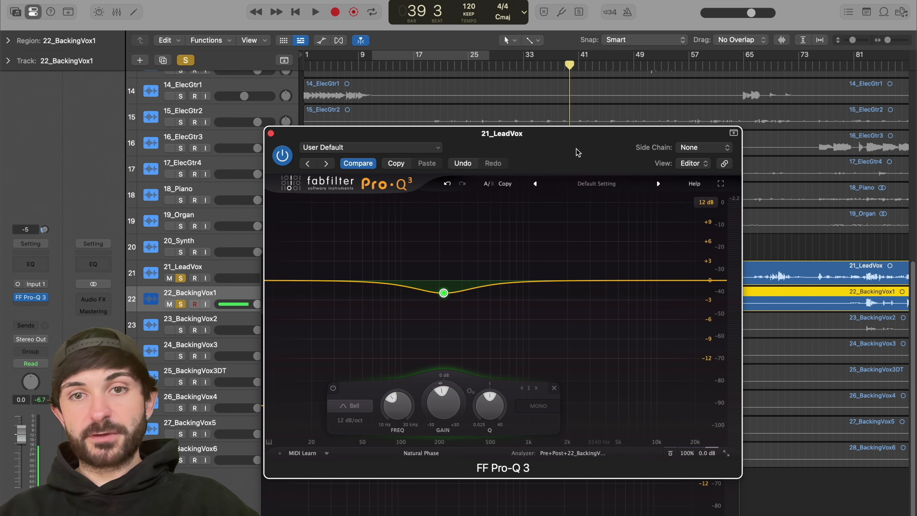
- Change the equalizer's display range to 3 dB and then to 30 dB
{"action": "left_click_drag", "start_coordinate": [578, 152], "coordinate": [574, 118]}
{"action": "left_click", "coordinate": [706, 173]}
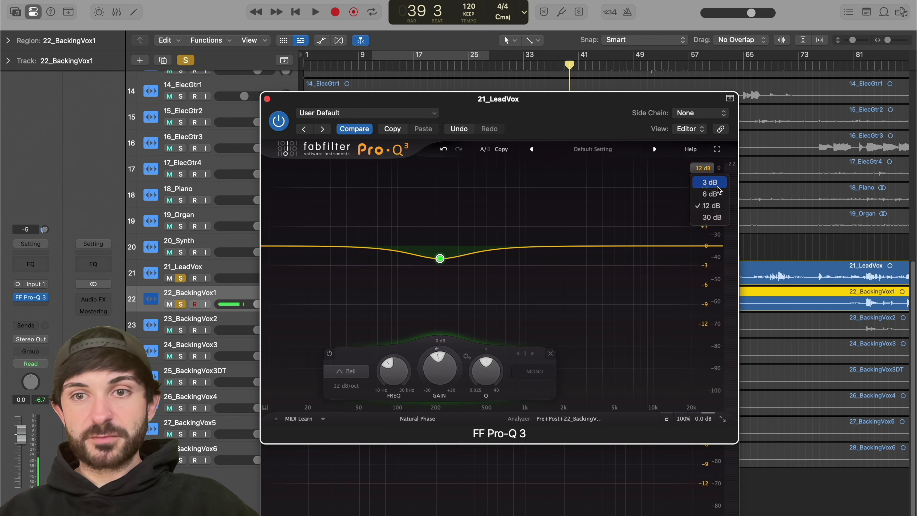
{"action": "left_click", "coordinate": [707, 180]}
{"action": "left_click", "coordinate": [704, 168]}
{"action": "left_click", "coordinate": [711, 217]}
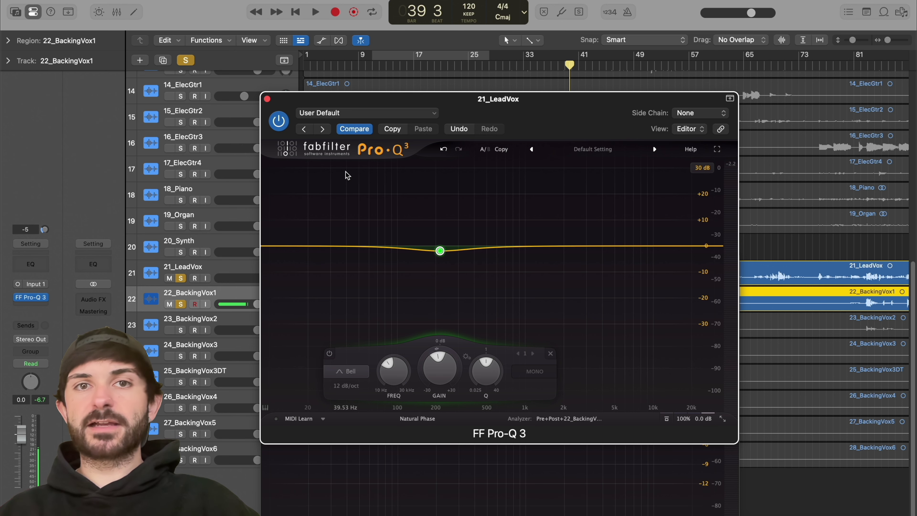
- Close the lead vocal's equalizer and undo the Pro-Q 3 insertions and track solos
{"action": "left_click", "coordinate": [267, 99]}
{"action": "key", "text": "super+z"}
{"action": "key", "text": "super+z"}
{"action": "key", "text": "super+z"}
- Solo the 21_LeadVox track and insert FabFilter Saturn 2 on it
{"action": "left_click", "coordinate": [221, 265]}
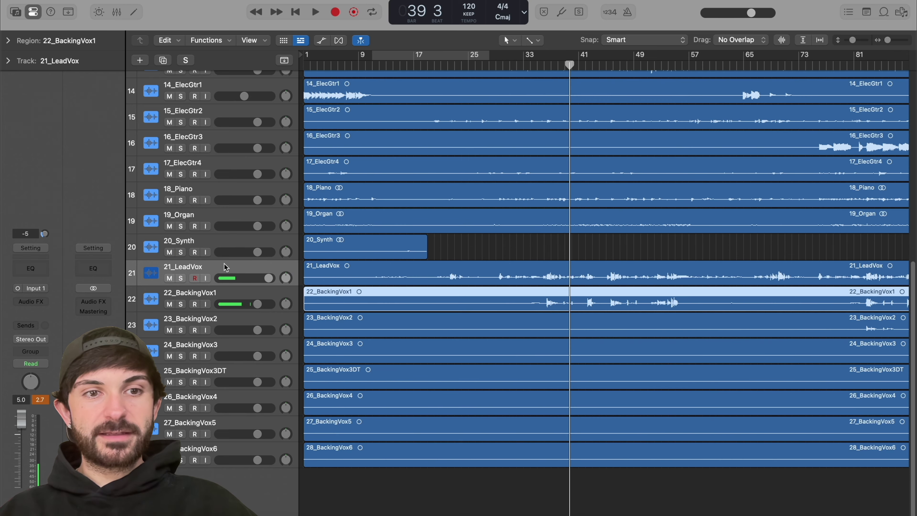
{"action": "key", "text": "s"}
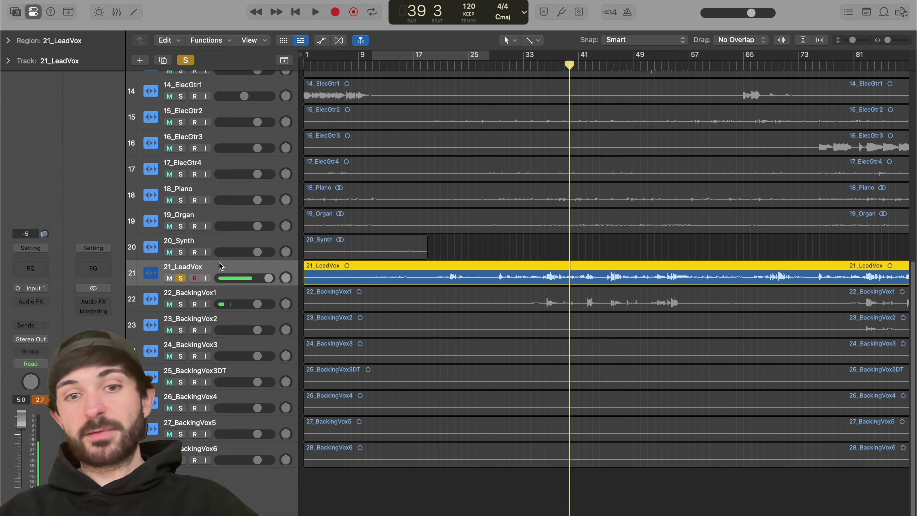
{"action": "left_click", "coordinate": [31, 303]}
{"action": "mouse_move", "coordinate": [40, 508]}
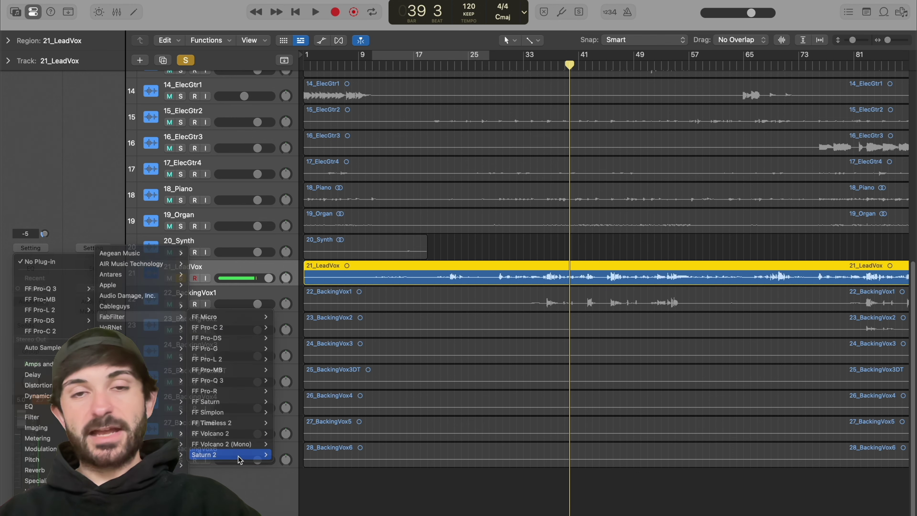
{"action": "left_click", "coordinate": [239, 459]}
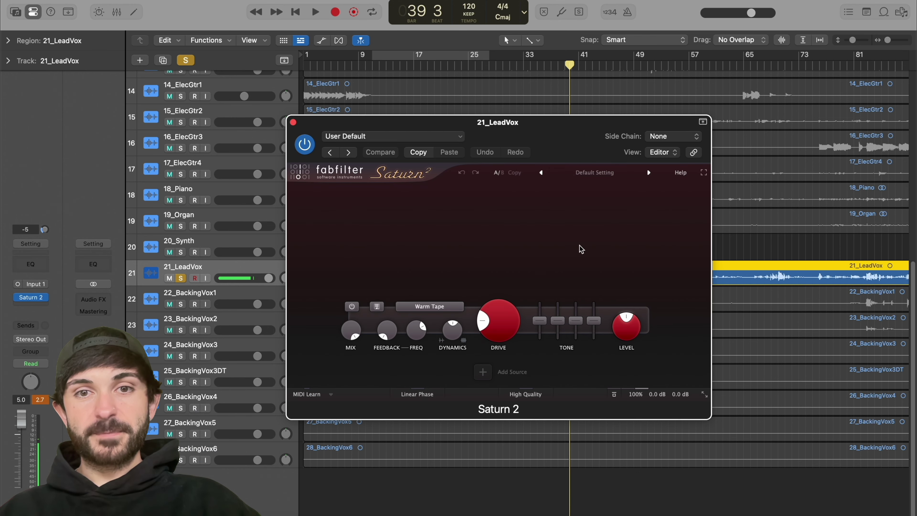
- Split Saturn 2 into four frequency bands and set band 2's level to +0.68 dB
{"action": "left_click_drag", "start_coordinate": [552, 150], "coordinate": [551, 157]}
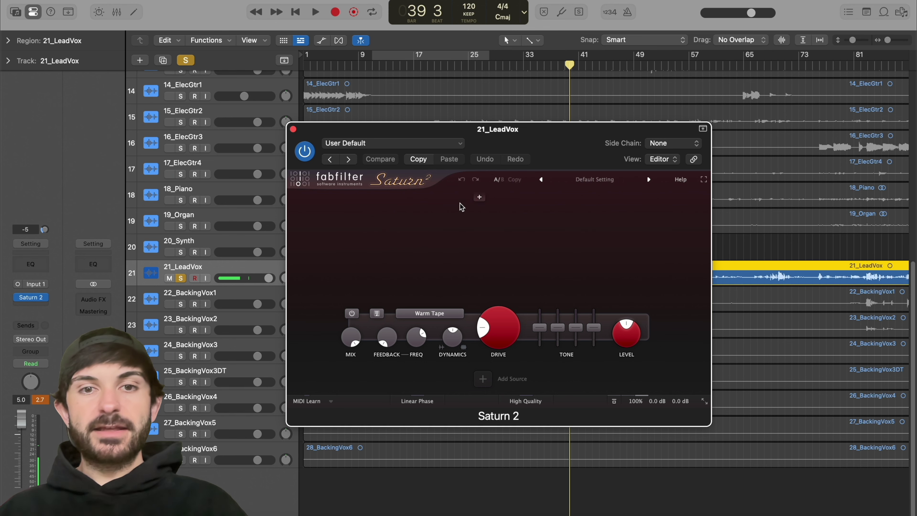
{"action": "left_click", "coordinate": [374, 198]}
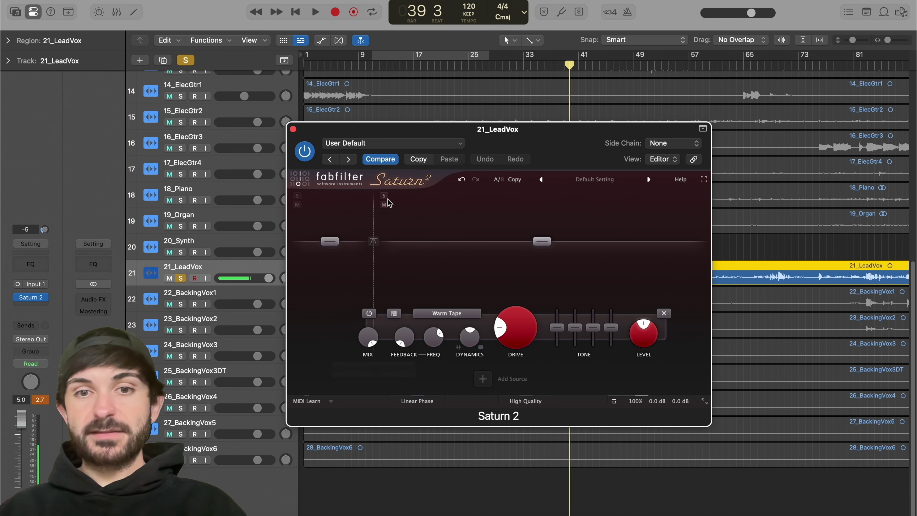
{"action": "left_click", "coordinate": [490, 199]}
{"action": "left_click", "coordinate": [599, 197]}
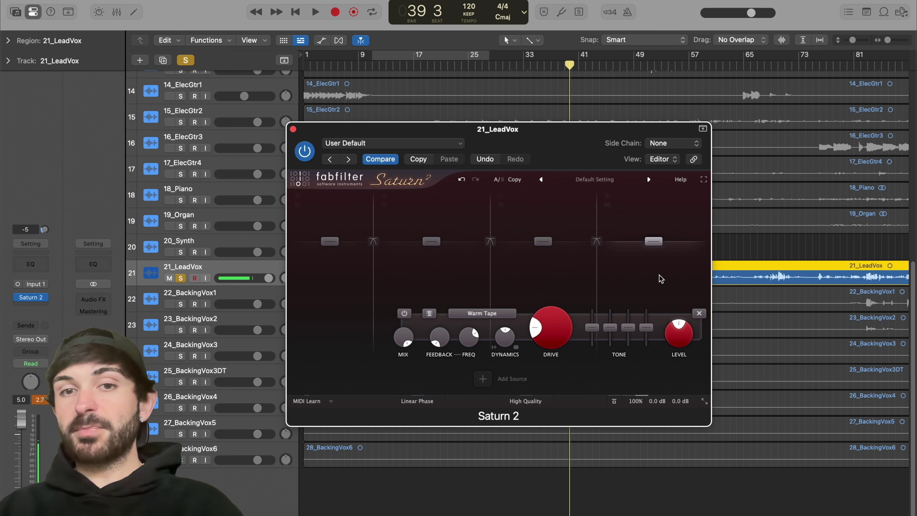
{"action": "left_click_drag", "start_coordinate": [426, 239], "coordinate": [431, 238]}
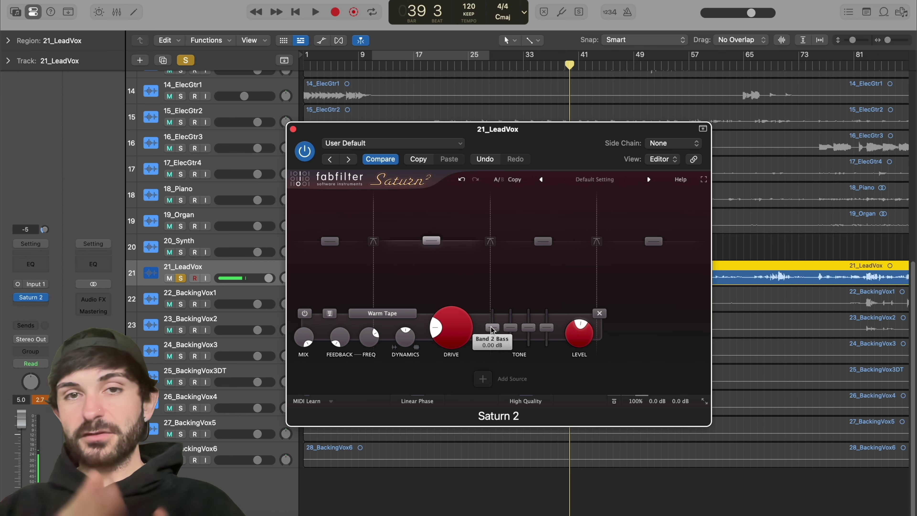
{"action": "mouse_move", "coordinate": [492, 329]}
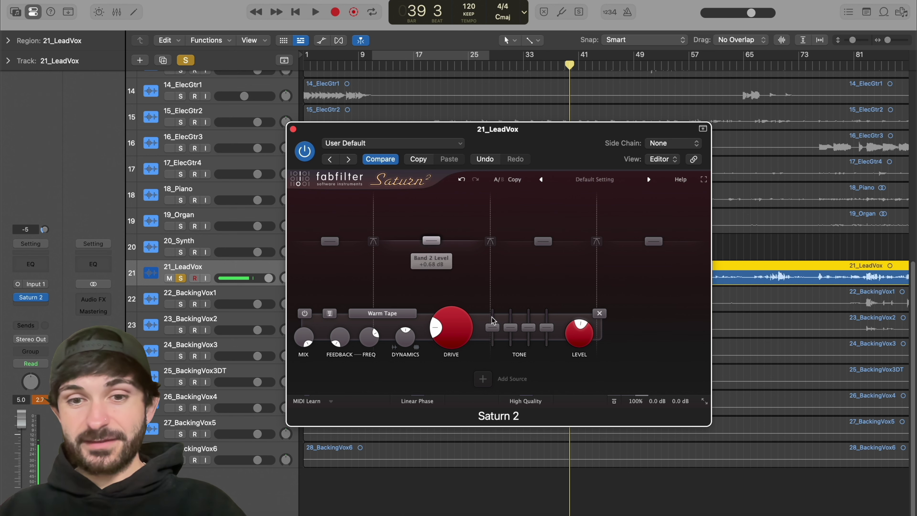
- Look over Saturn 2's High Quality modes and its input and output gain controls
{"action": "left_click", "coordinate": [528, 401]}
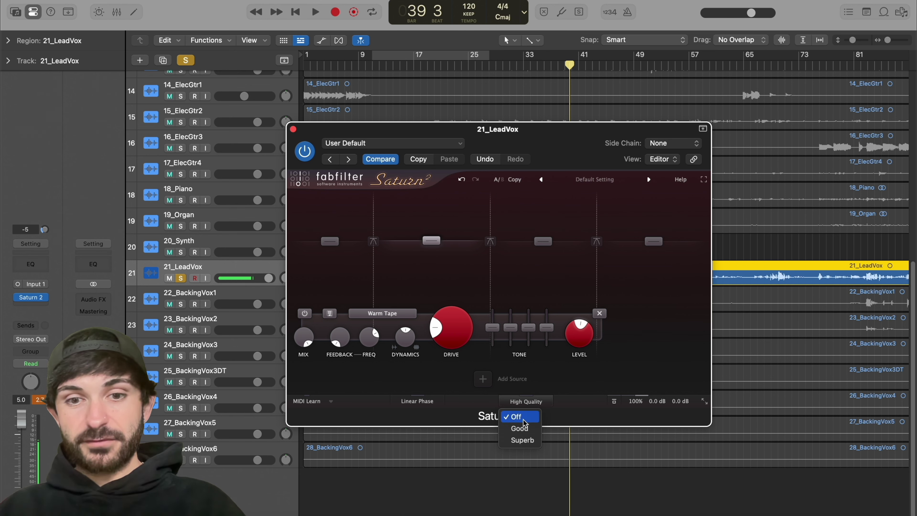
{"action": "left_click", "coordinate": [549, 400]}
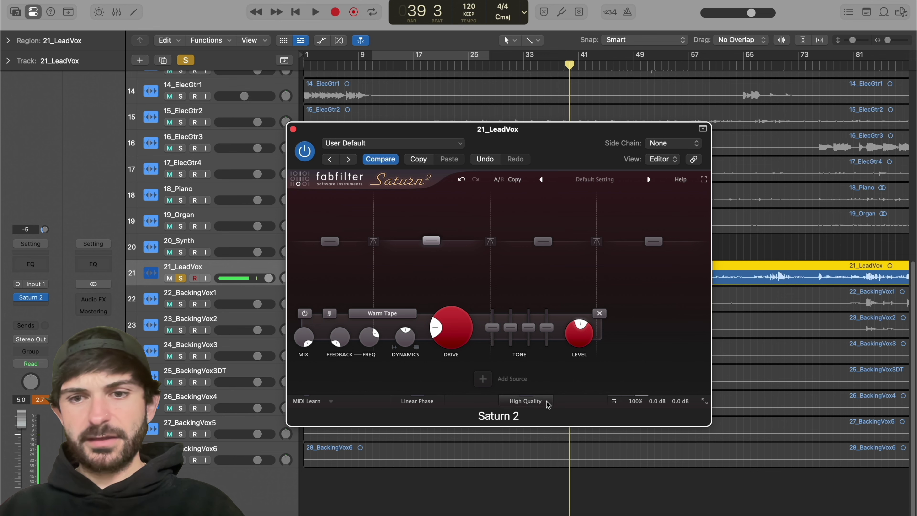
{"action": "mouse_move", "coordinate": [664, 406]}
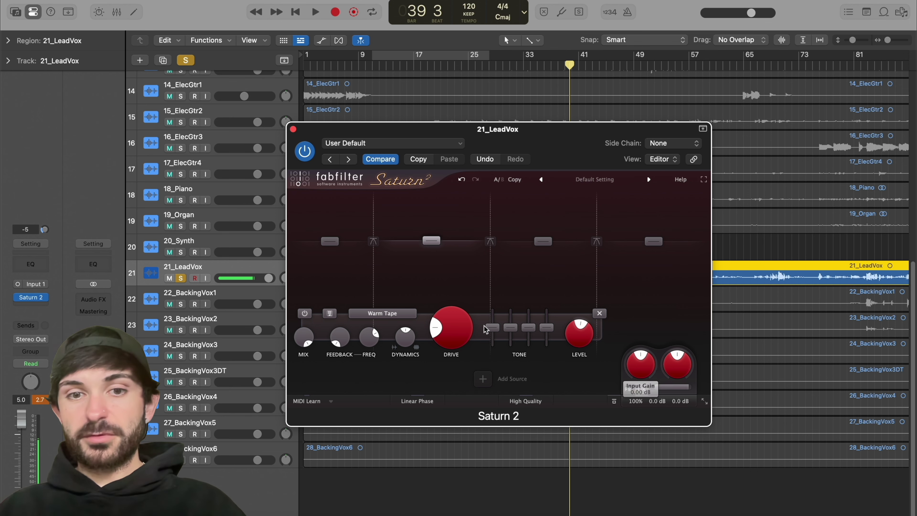
- Browse the distortion styles available for band 2, including Tube, Saturation, Transformer and FX
{"action": "left_click", "coordinate": [396, 313]}
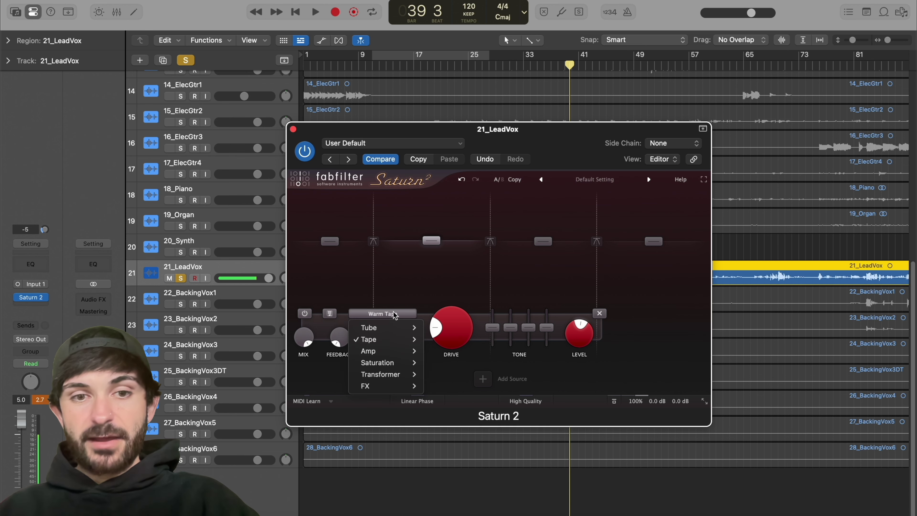
{"action": "mouse_move", "coordinate": [382, 328]}
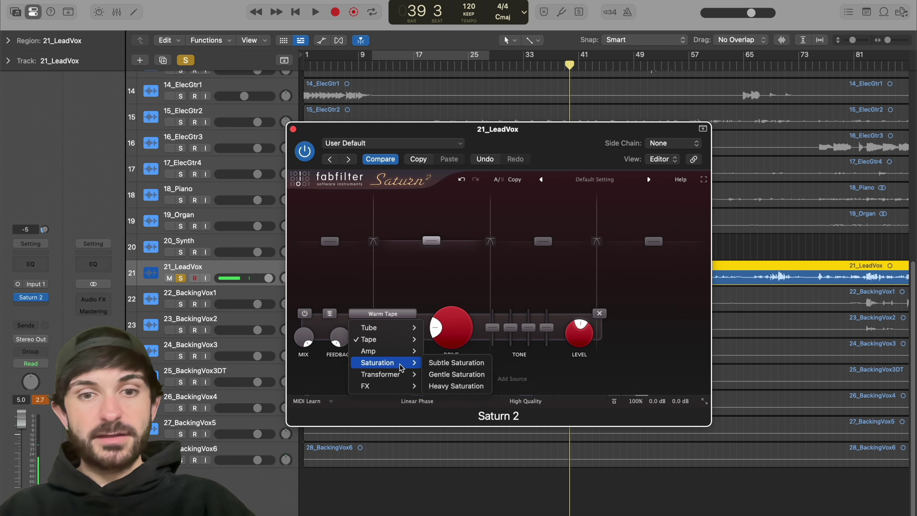
{"action": "mouse_move", "coordinate": [396, 375]}
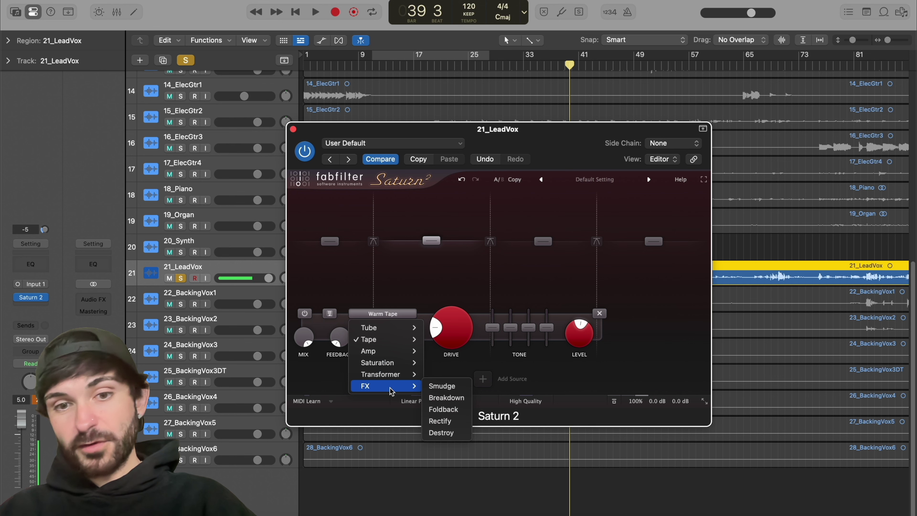
{"action": "left_click", "coordinate": [543, 214]}
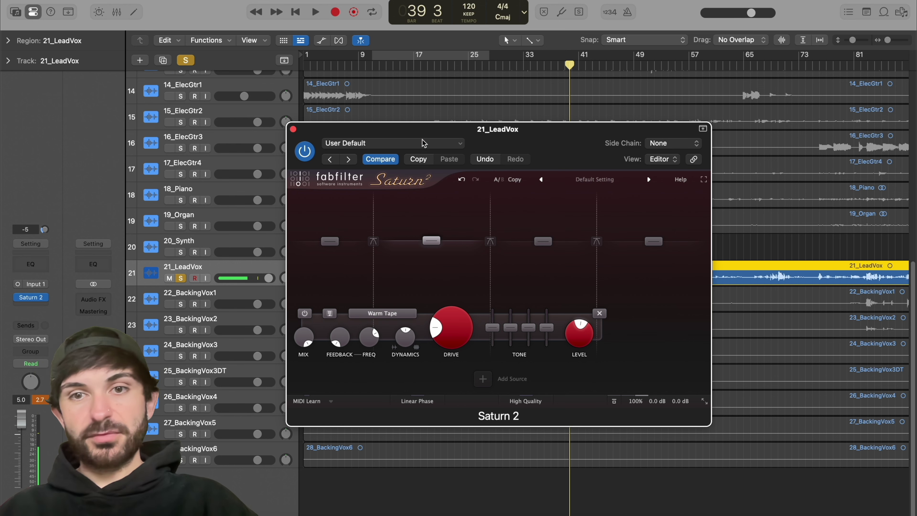
- Browse Saturn 2's built-in preset categories without loading a preset
{"action": "left_click", "coordinate": [428, 143]}
{"action": "left_click", "coordinate": [439, 374]}
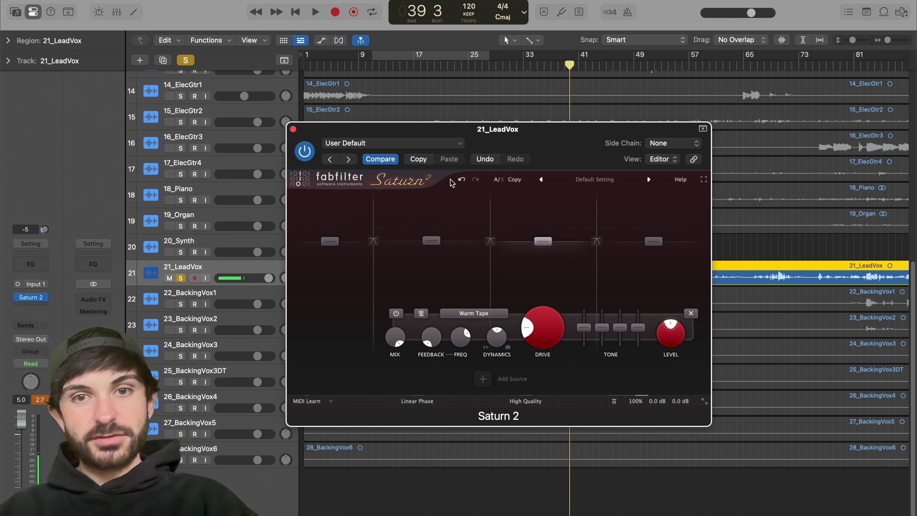
{"action": "left_click", "coordinate": [597, 179]}
{"action": "mouse_move", "coordinate": [589, 318]}
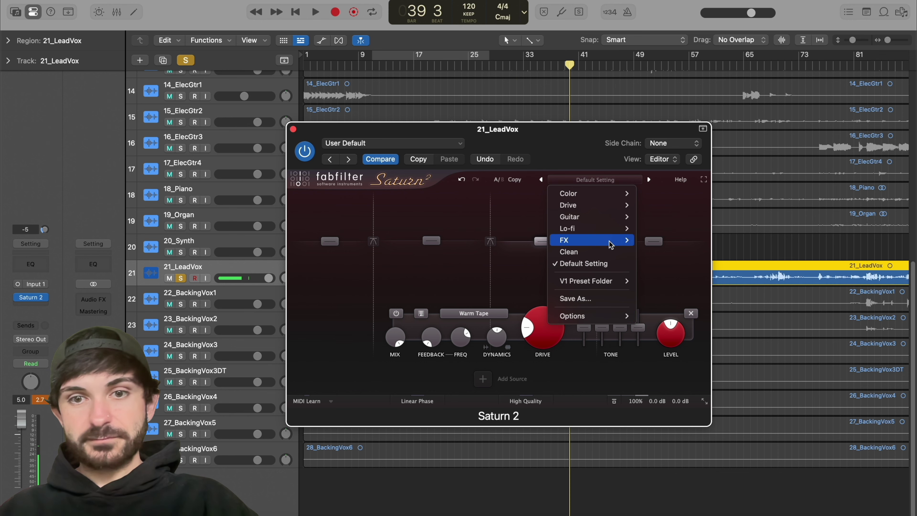
{"action": "left_click", "coordinate": [502, 213]}
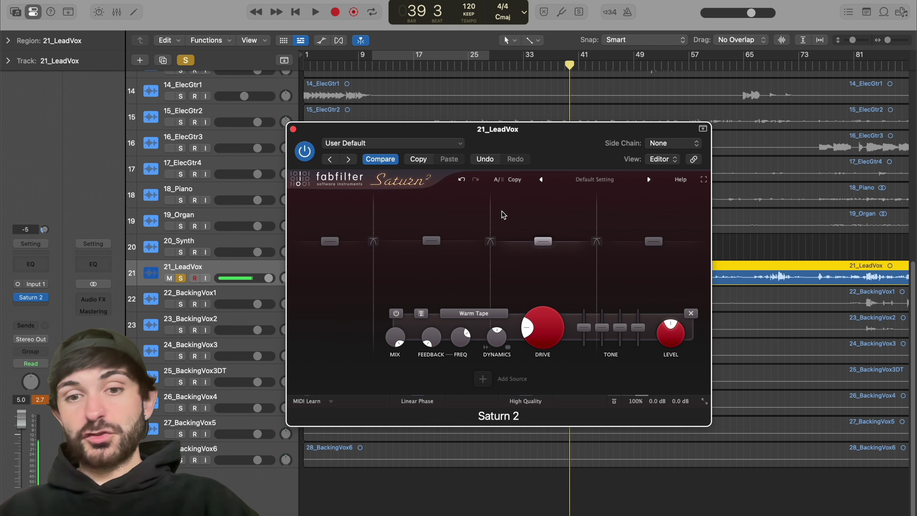
- Add an XLFO and an XY controller as modulation sources and set XY 1 to 0.69
{"action": "left_click_drag", "start_coordinate": [547, 146], "coordinate": [547, 92]}
{"action": "left_click", "coordinate": [489, 330]}
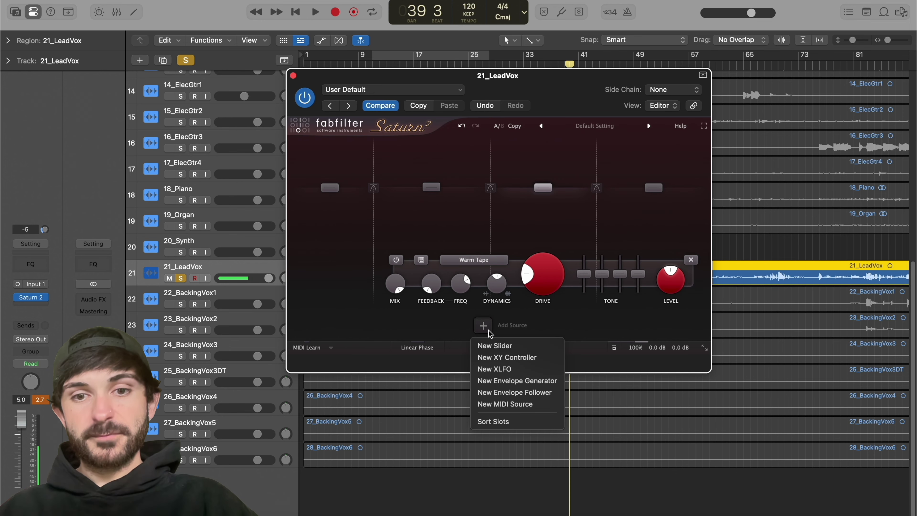
{"action": "left_click", "coordinate": [507, 368]}
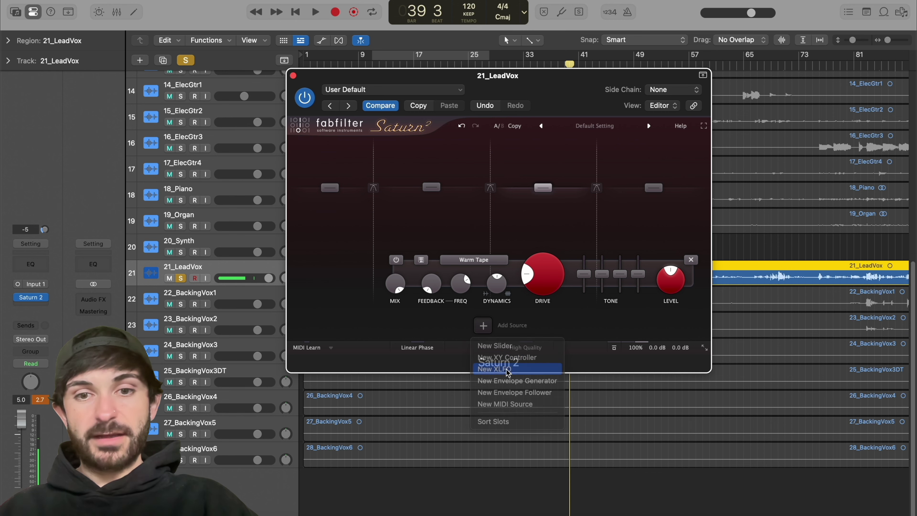
{"action": "left_click", "coordinate": [524, 307]}
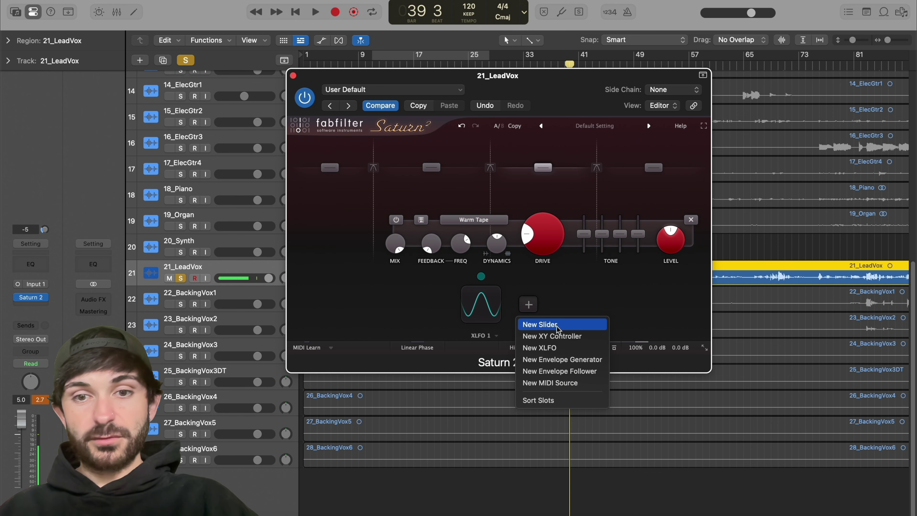
{"action": "left_click", "coordinate": [542, 336]}
{"action": "left_click_drag", "start_coordinate": [456, 327], "coordinate": [454, 301]}
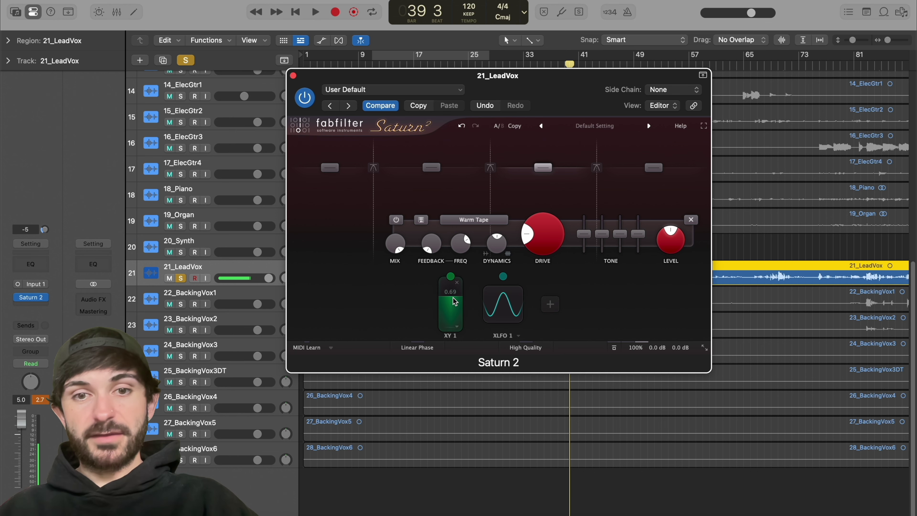
- While playing the lead vocal, raise XY 1 to its maximum, speed up XLFO 1 and increase band 3's drive
{"action": "key", "text": "space"}
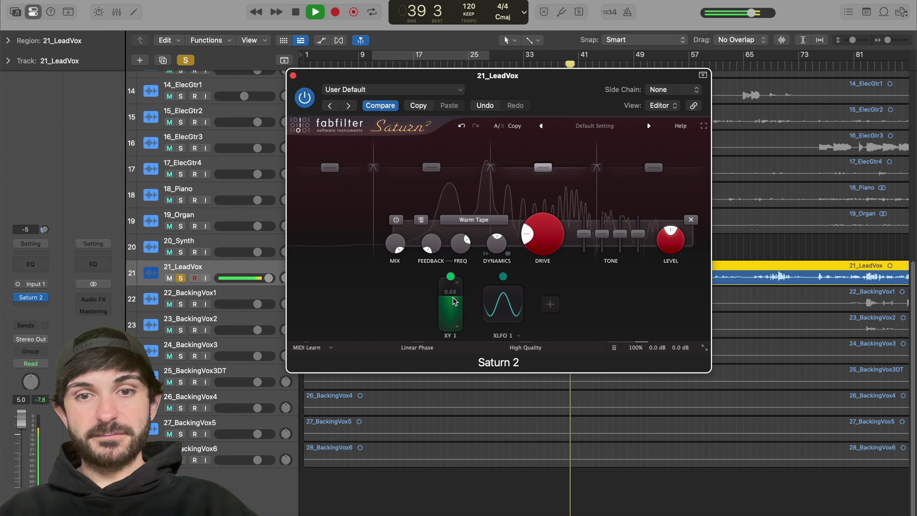
{"action": "left_click_drag", "start_coordinate": [451, 306], "coordinate": [455, 289]}
{"action": "left_click_drag", "start_coordinate": [501, 308], "coordinate": [502, 331]}
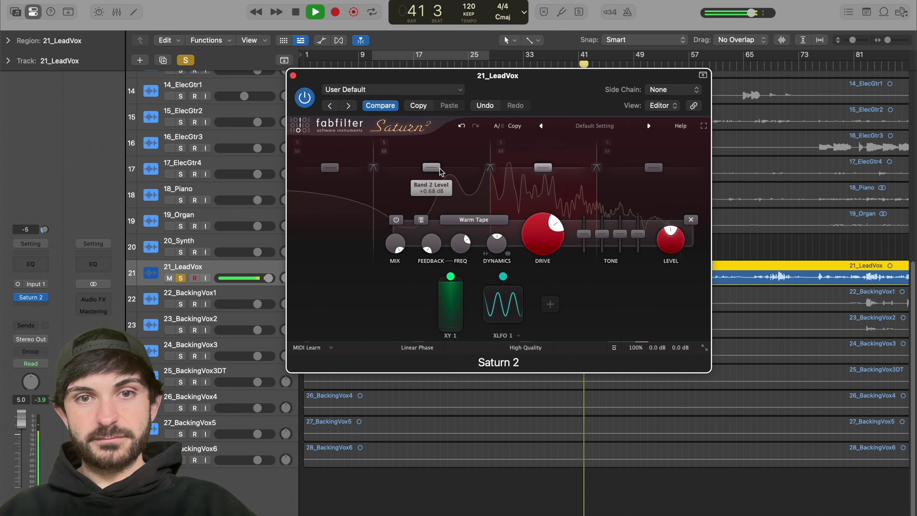
- Push band 2's drive close to maximum and increase its dynamics while auditioning the lead vocal
{"action": "left_click_drag", "start_coordinate": [453, 240], "coordinate": [473, 217]}
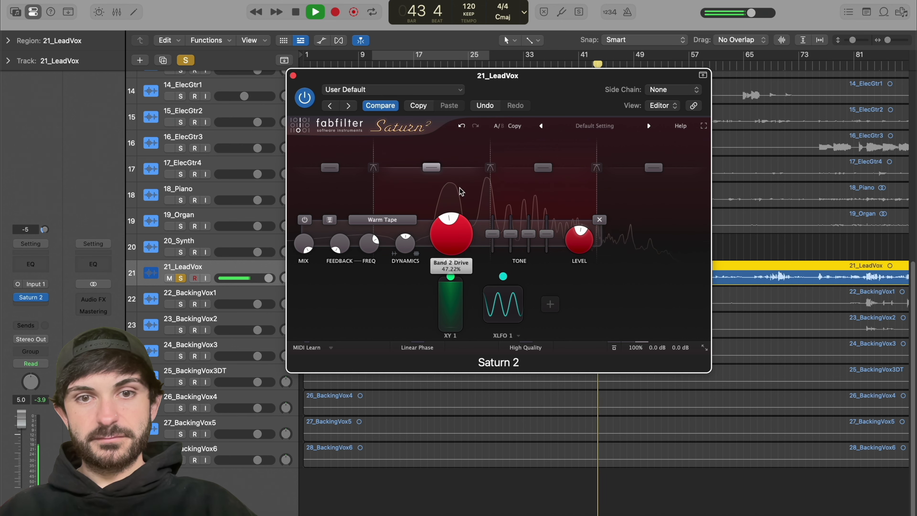
{"action": "key", "text": "space"}
{"action": "mouse_move", "coordinate": [403, 250]}
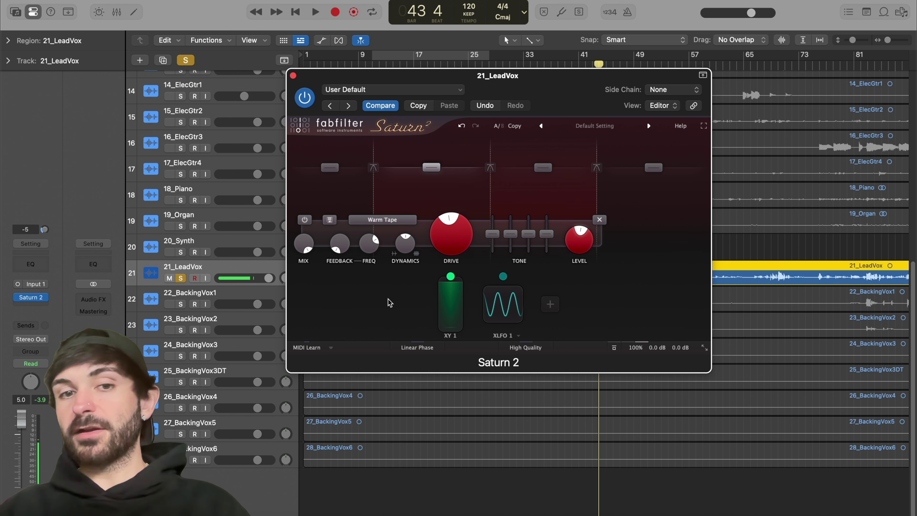
{"action": "mouse_move", "coordinate": [412, 234]}
{"action": "key", "text": "space"}
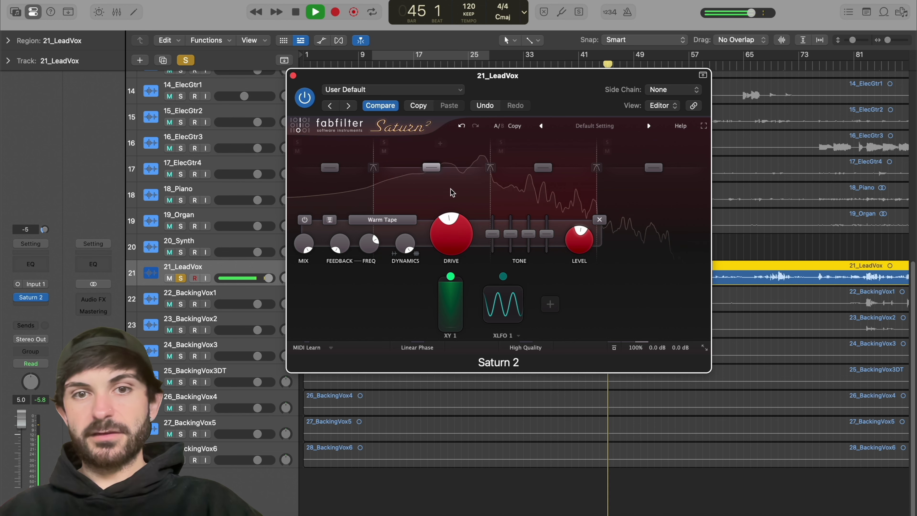
{"action": "left_click_drag", "start_coordinate": [455, 191], "coordinate": [497, 133]}
{"action": "left_click_drag", "start_coordinate": [405, 243], "coordinate": [469, 270]}
{"action": "key", "text": "space"}
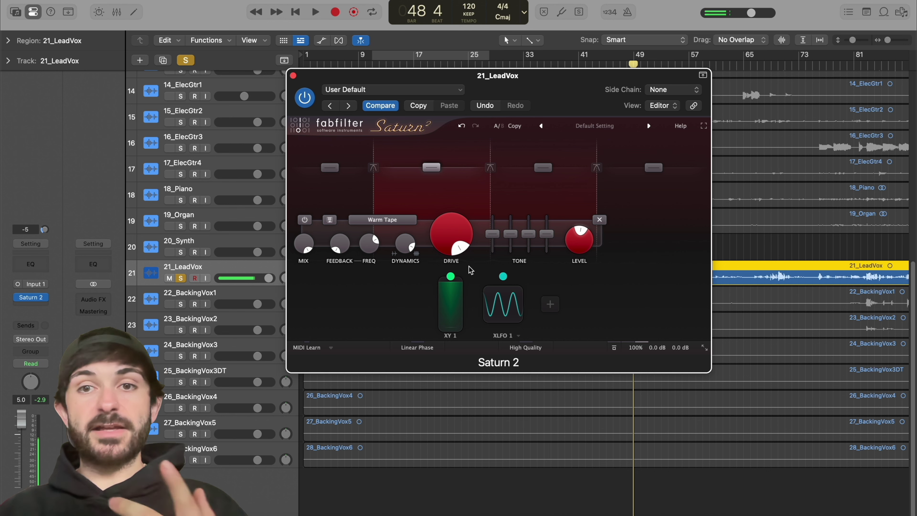
{"action": "mouse_move", "coordinate": [642, 350]}
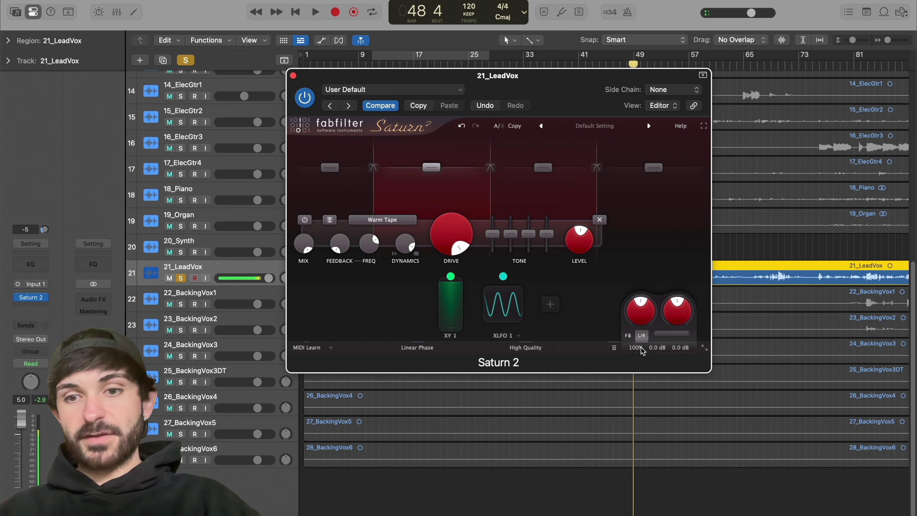